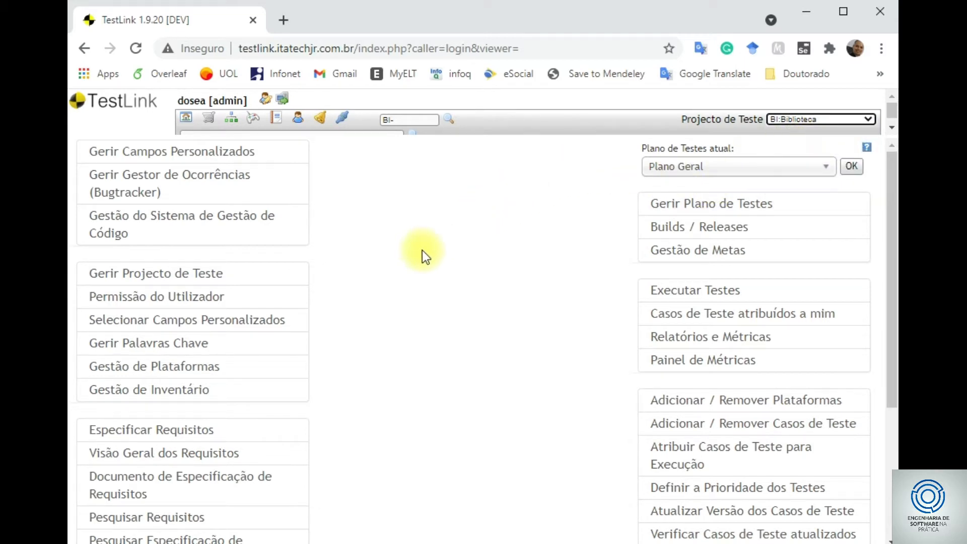
- Open Biblioteca's requirement specifications, listing UC001 Manter Autor and UC002 Manter Editora, and begin a new specification
scroll(396, 254, "down", 3)
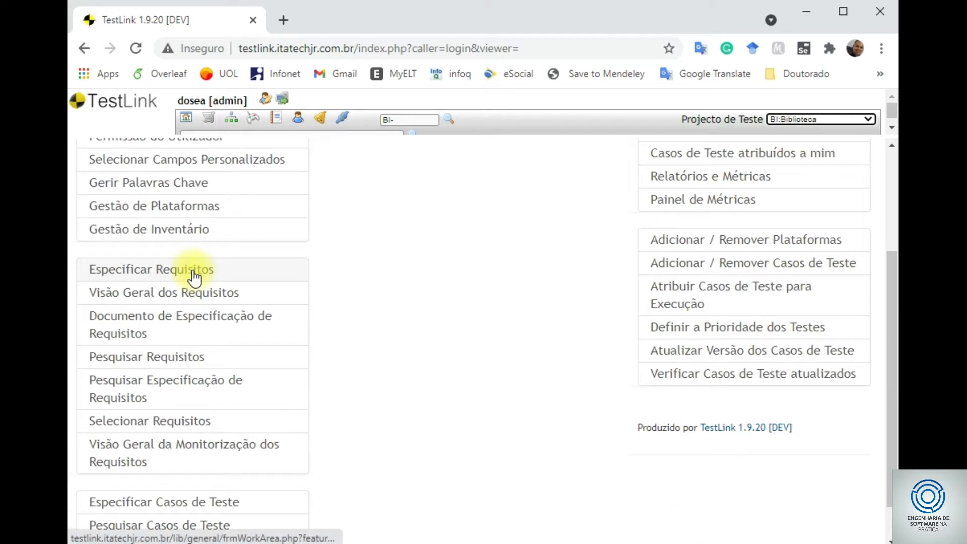
left_click(195, 276)
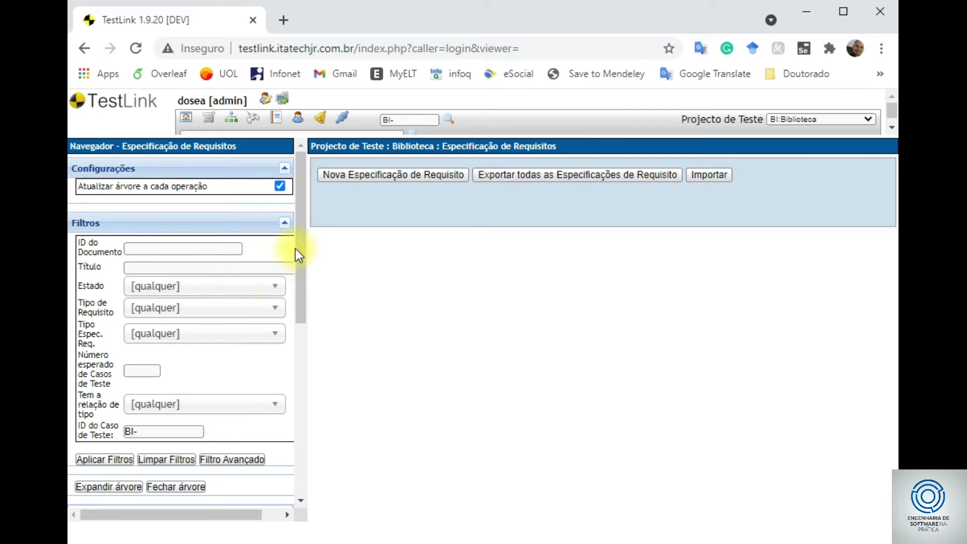
left_click_drag(300, 226, 156, 339)
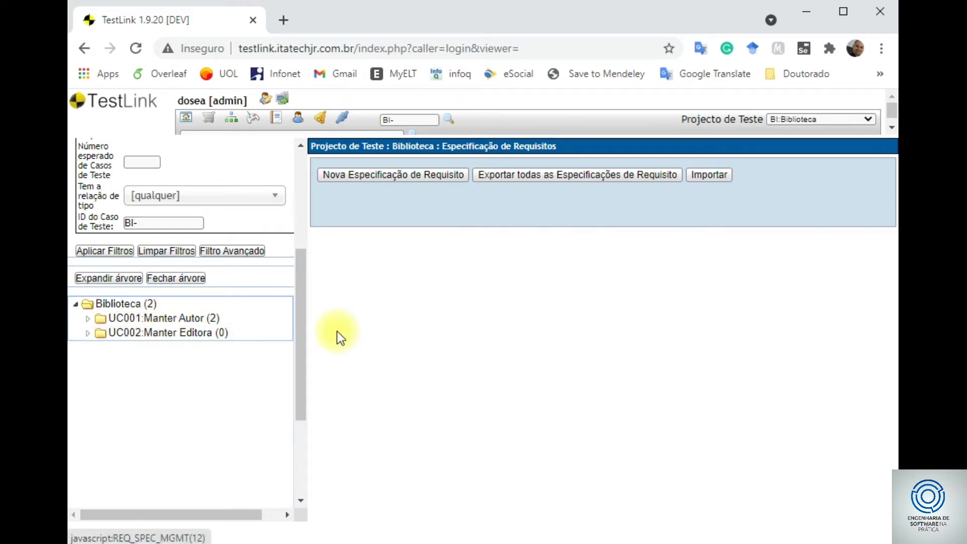
left_click_drag(300, 346, 305, 266)
left_click(379, 179)
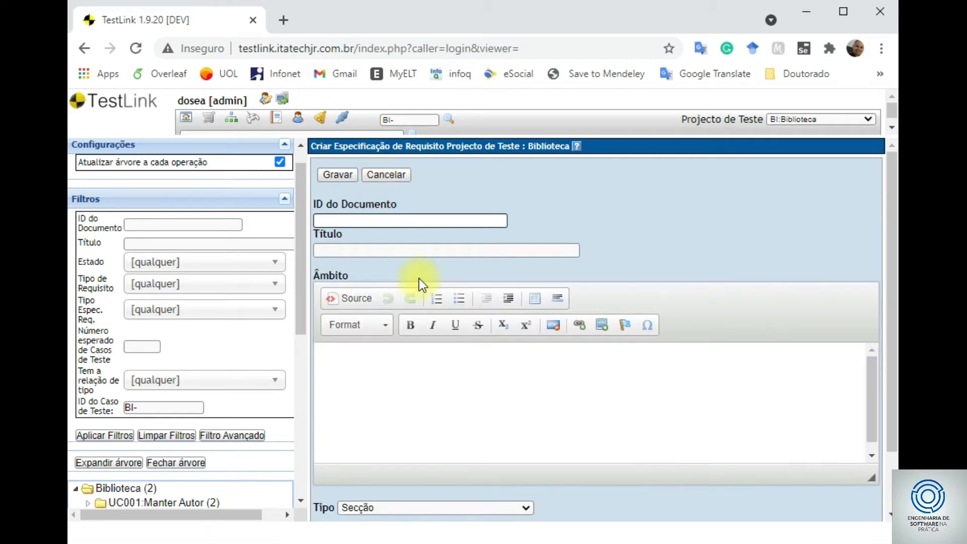
- Create requirement specification UC003 'Manter Livro' of type Especificação de Requisitos do Sistema
type("UC")
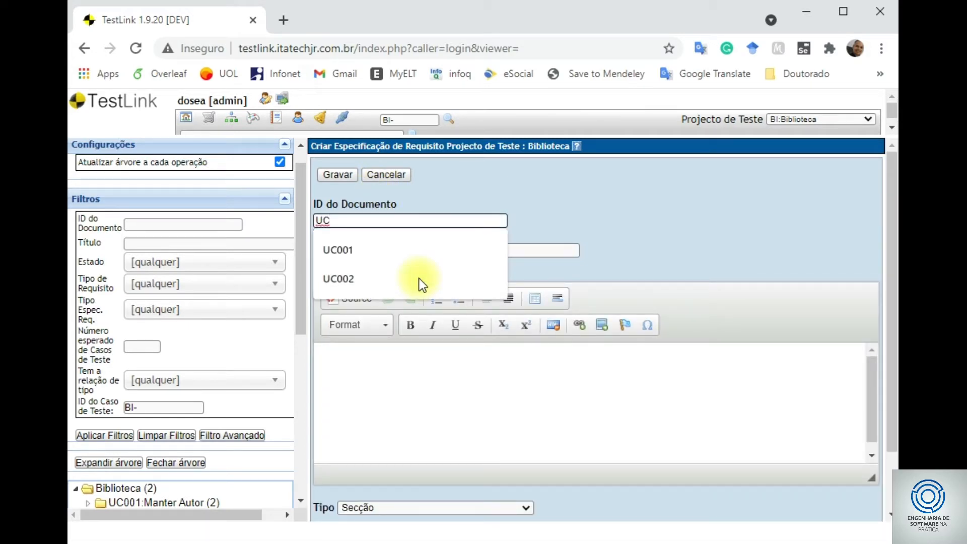
type("003")
key("Tab")
type("Mant")
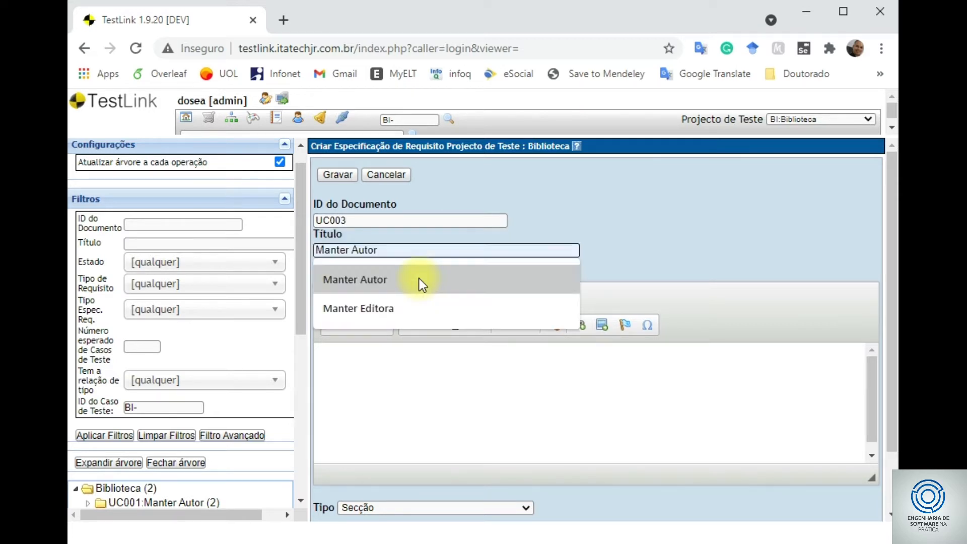
type("er Li")
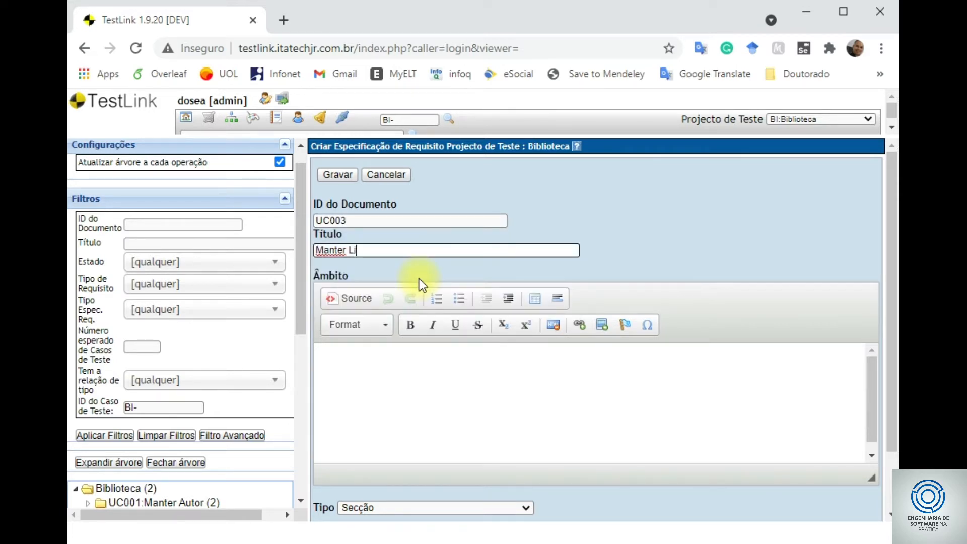
type("vro")
key("Tab")
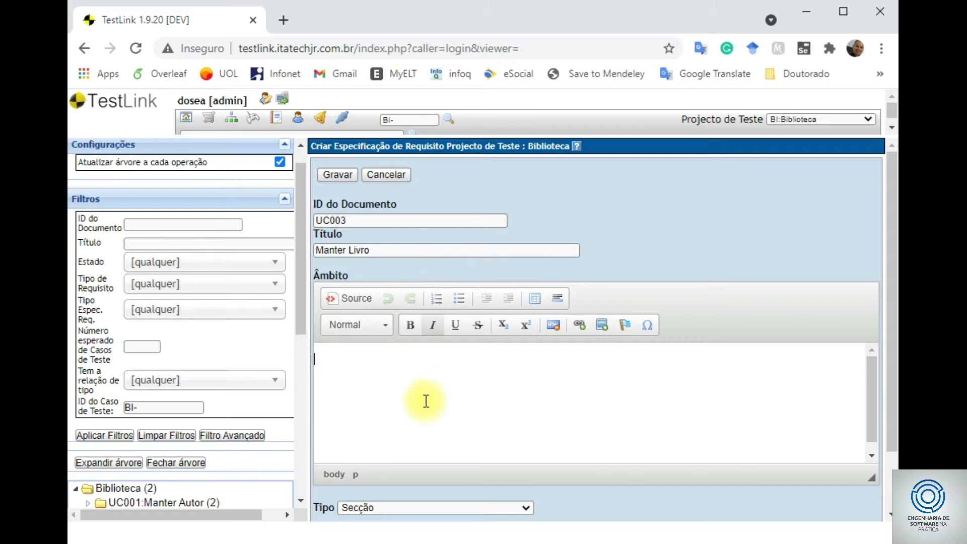
scroll(557, 361, "down", 2)
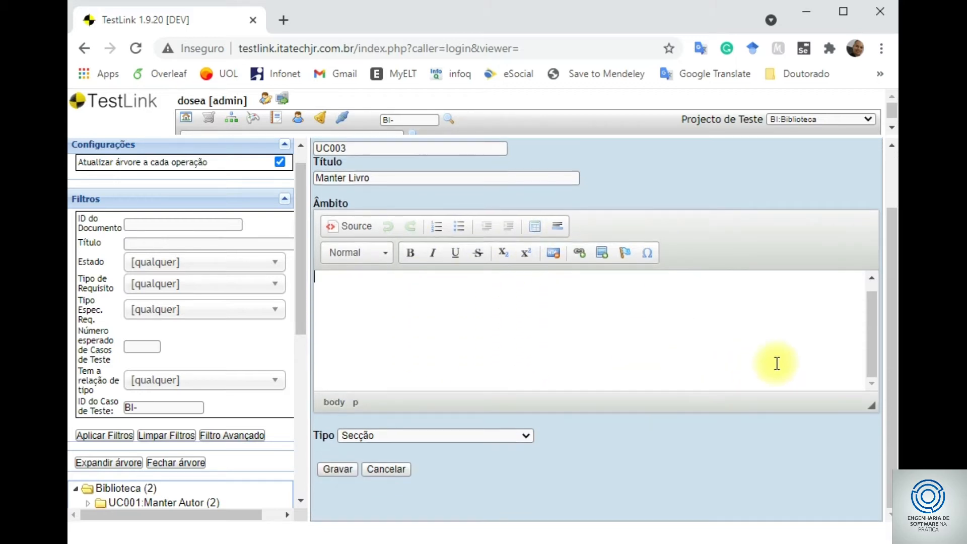
left_click(460, 436)
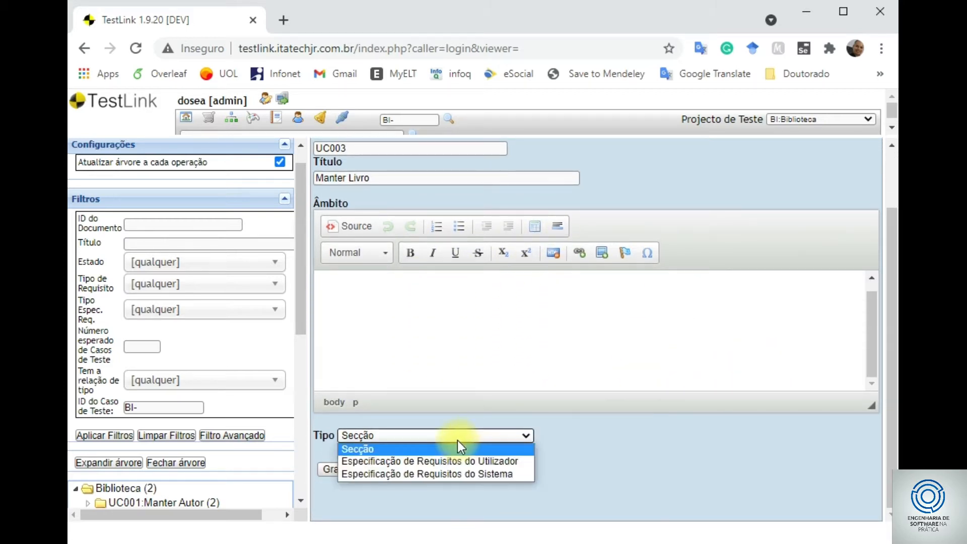
left_click(452, 474)
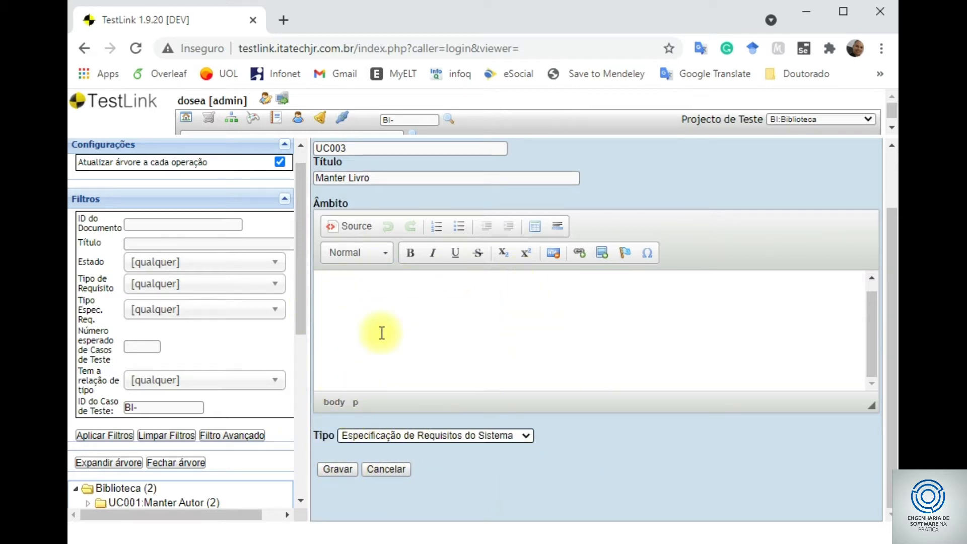
left_click(342, 468)
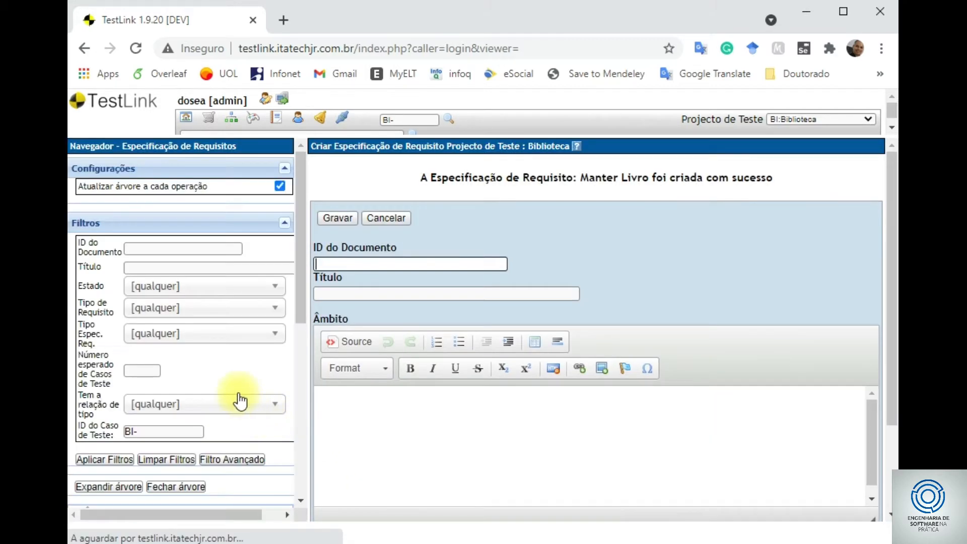
- Open UC003 Manter Livro from the Biblioteca tree and put it into edit mode
left_click_drag(300, 275, 211, 349)
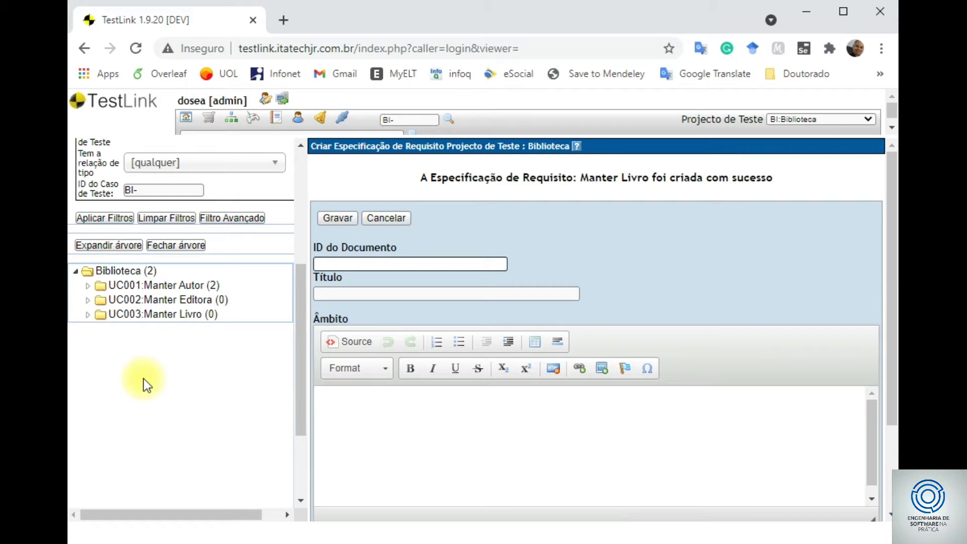
left_click(150, 320)
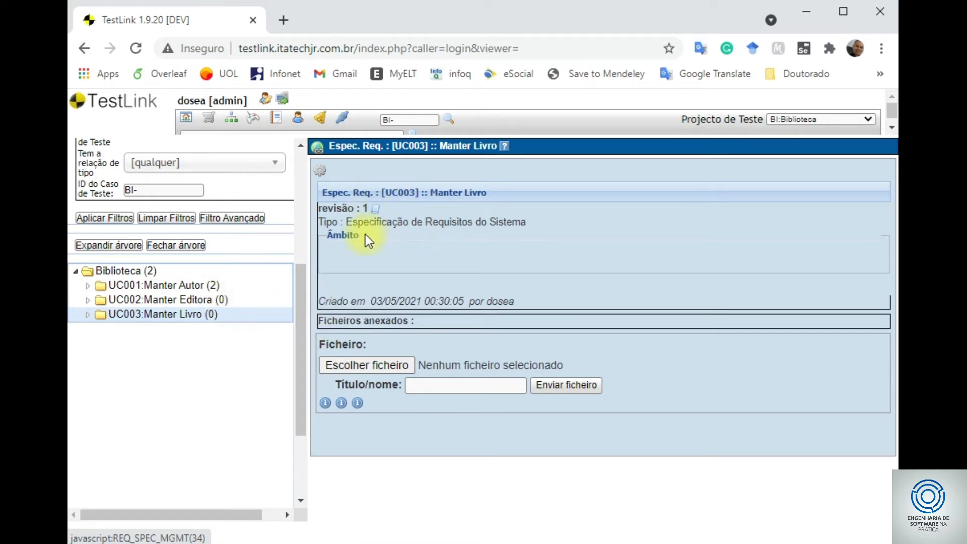
mouse_move(374, 207)
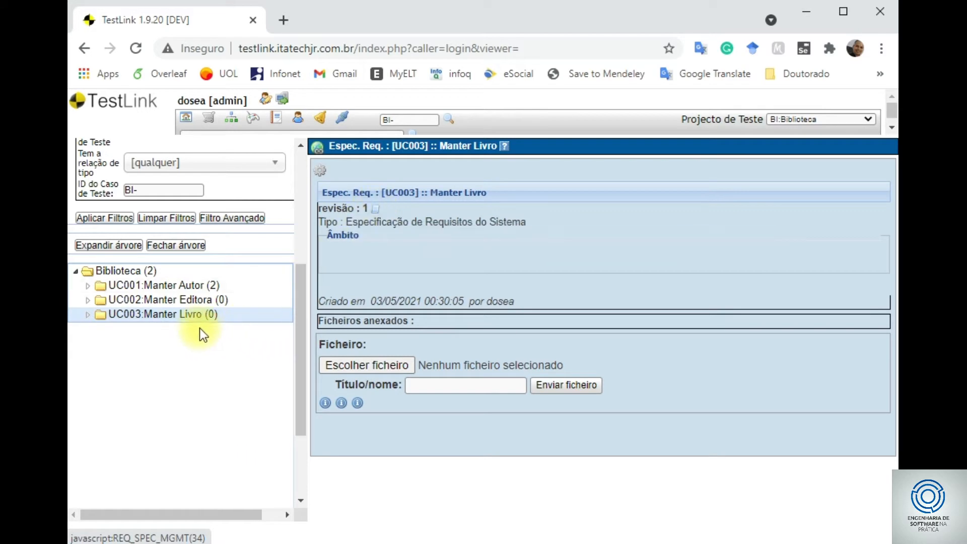
left_click(320, 171)
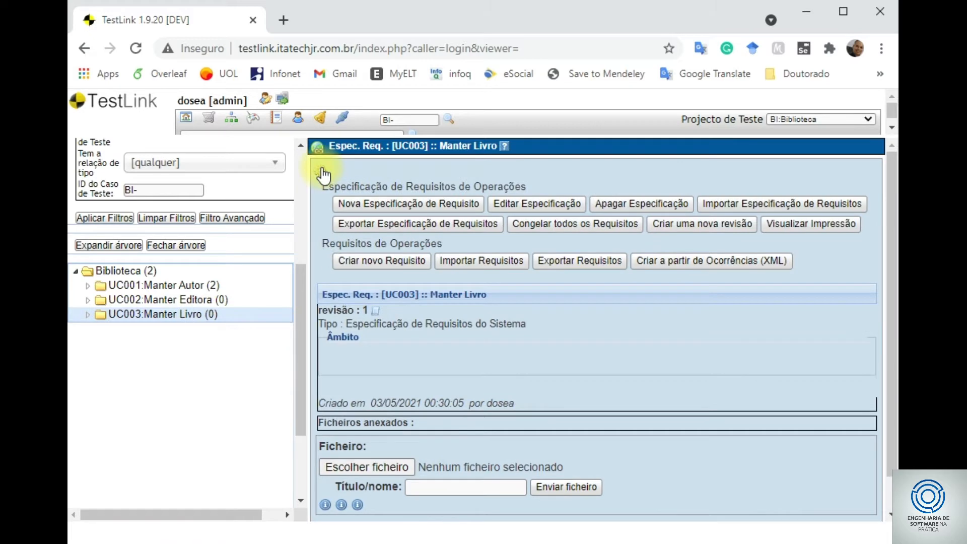
left_click(542, 204)
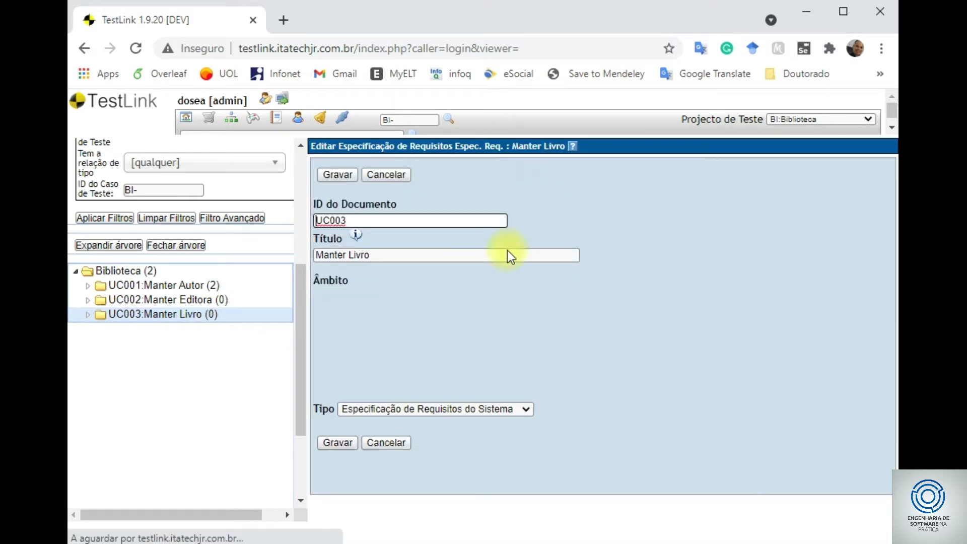
- Fill the Manter Livro scope with 'CRUD de Livros da Biblioteca' and save it
left_click(402, 396)
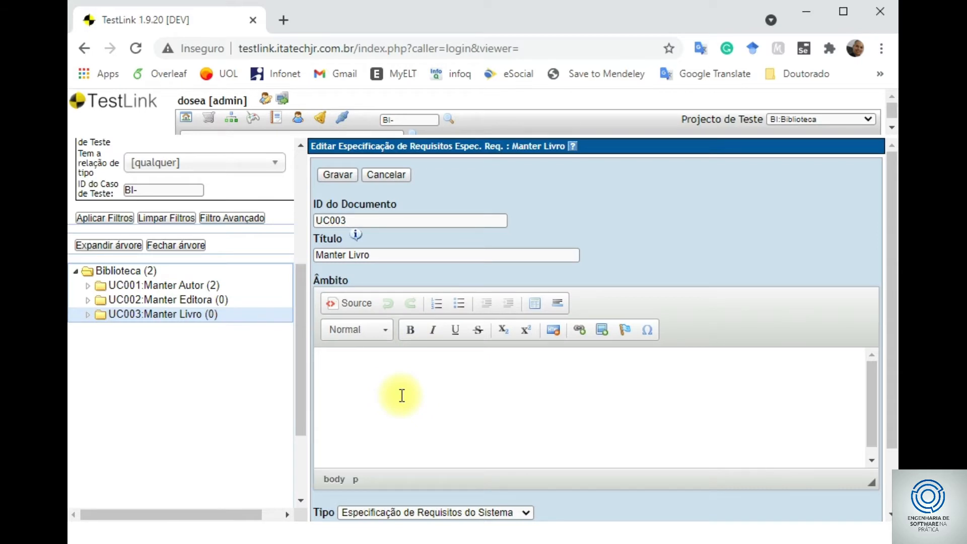
type("CRUD de Livros da Bib")
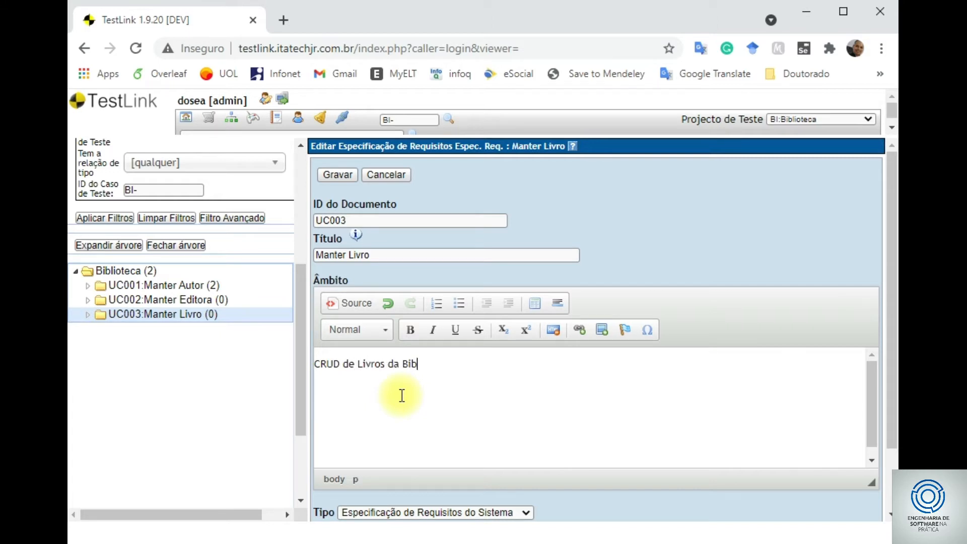
type("lioteca")
scroll(713, 340, "down", 2)
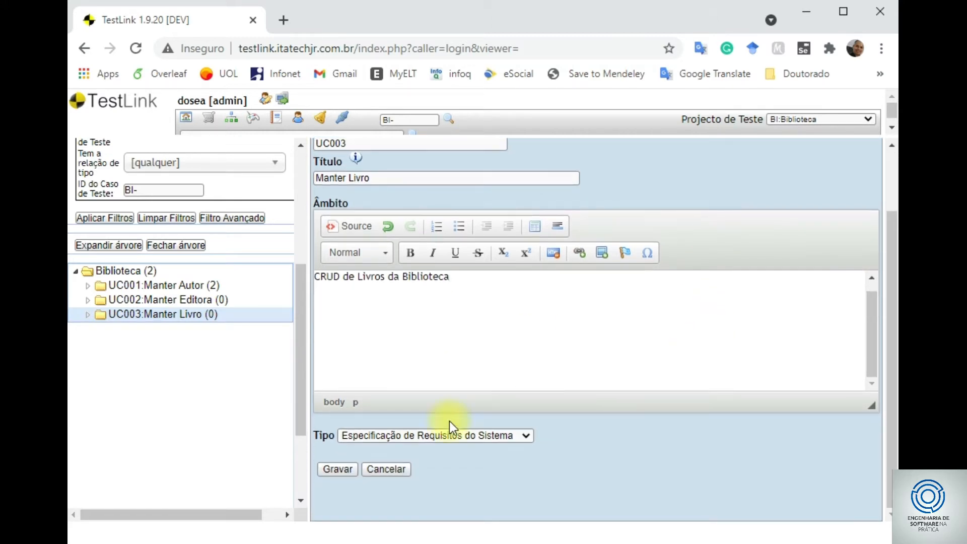
left_click(349, 470)
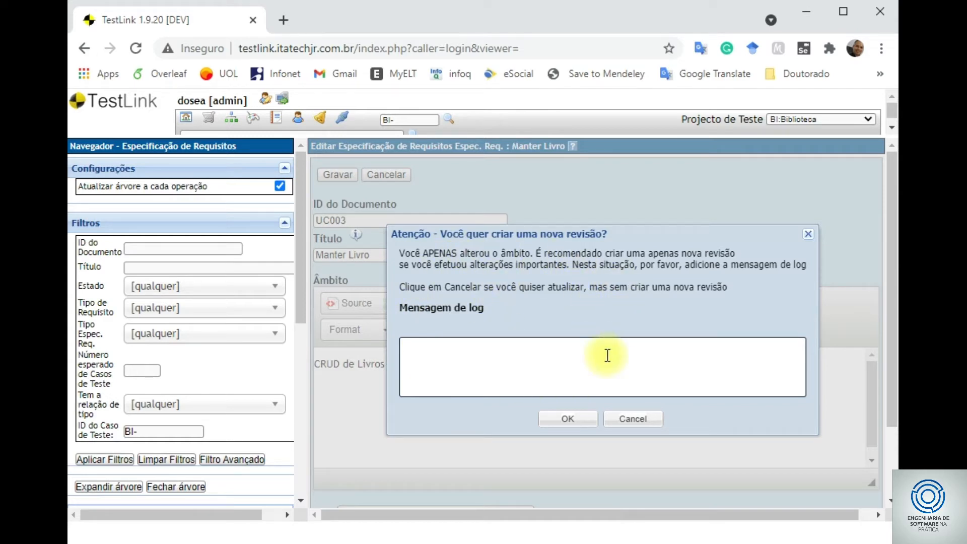
- Confirm the new revision with log message 'adicionando objetivo do caso de uso'
type("adic")
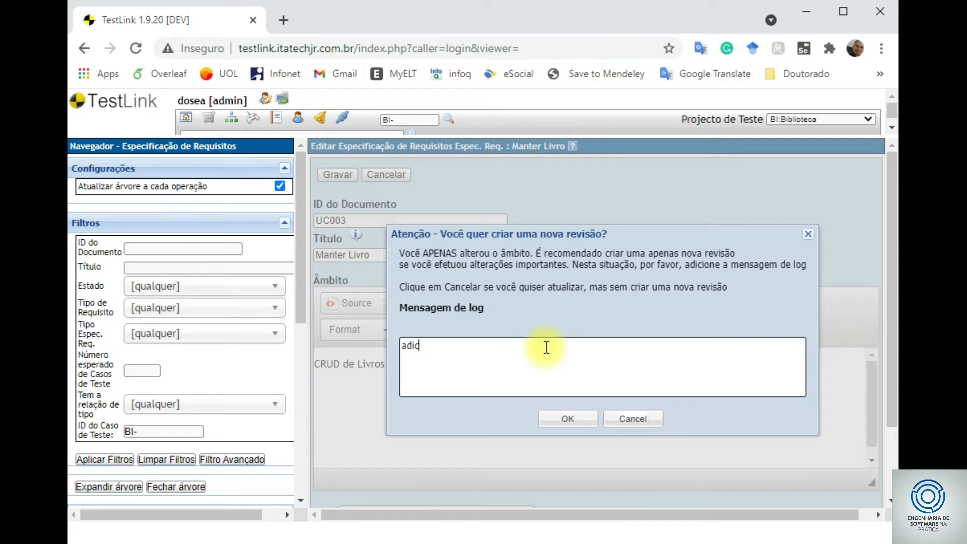
key("BackSpace")
key("BackSpace")
key("BackSpace")
key("BackSpace")
type("objetivo do caso de uso")
key("Left")
key("Left")
key("Left")
key("Left")
key("Left")
key("Left")
key("Left")
key("Left")
key("Left")
key("Left")
key("Left")
key("Left")
key("Left")
key("Left")
key("Left")
key("Left")
key("Left")
key("Left")
key("Left")
key("Left")
type("adicionando")
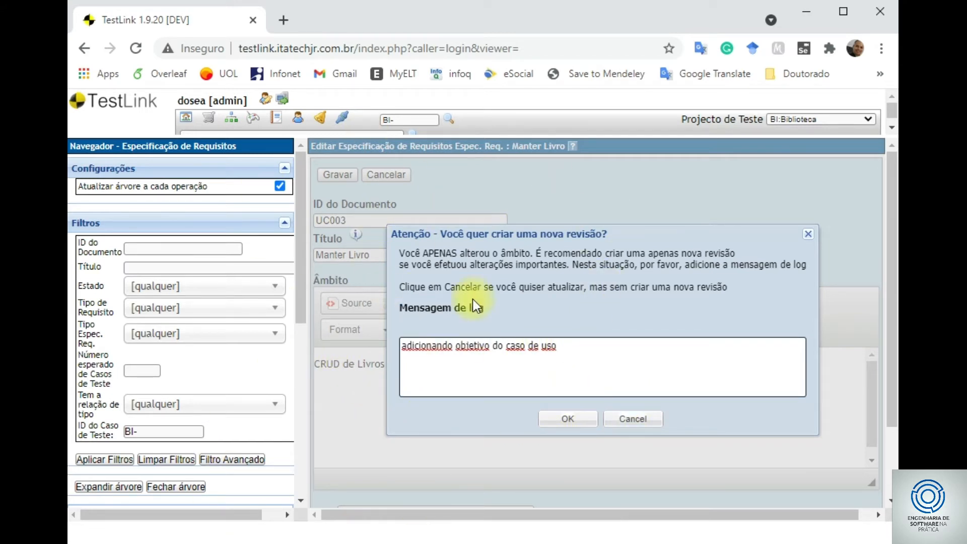
left_click(569, 420)
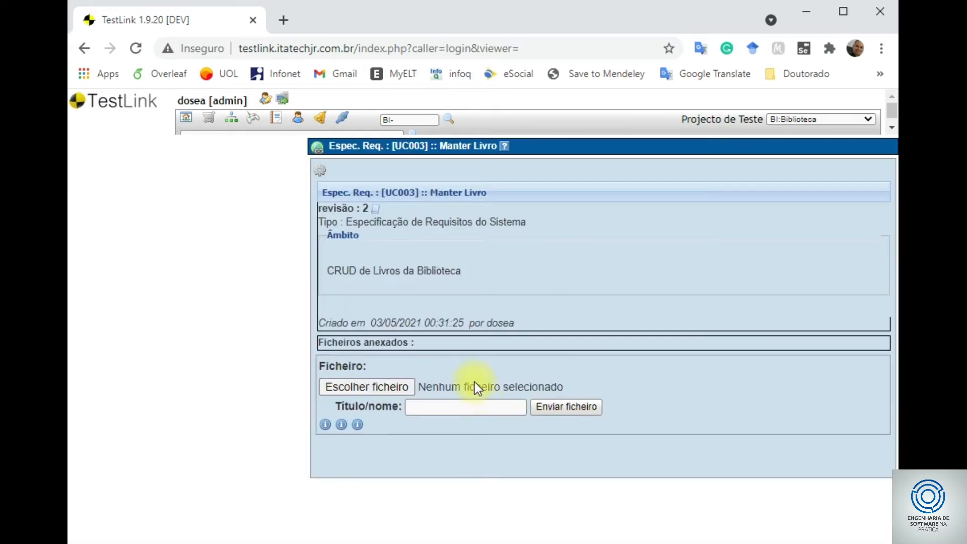
mouse_move(376, 210)
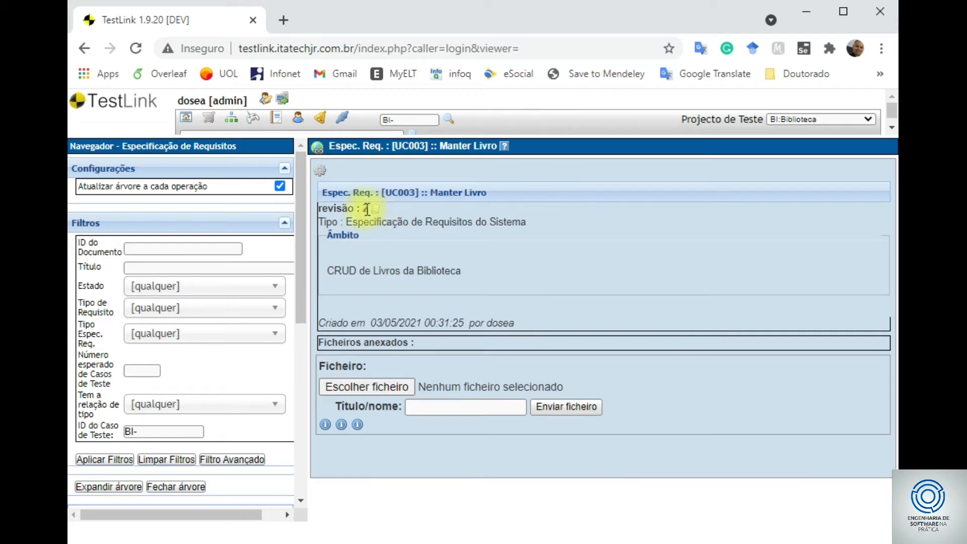
left_click(326, 170)
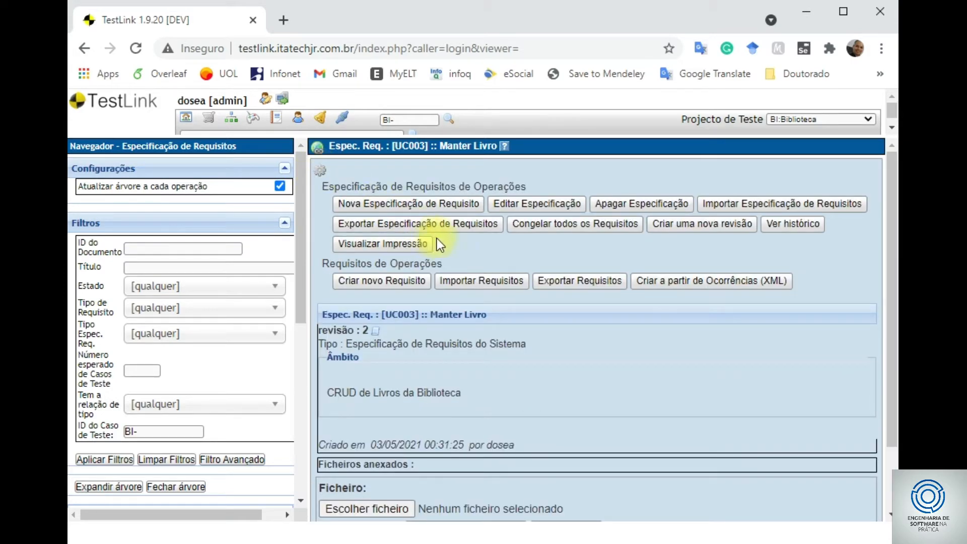
left_click(784, 226)
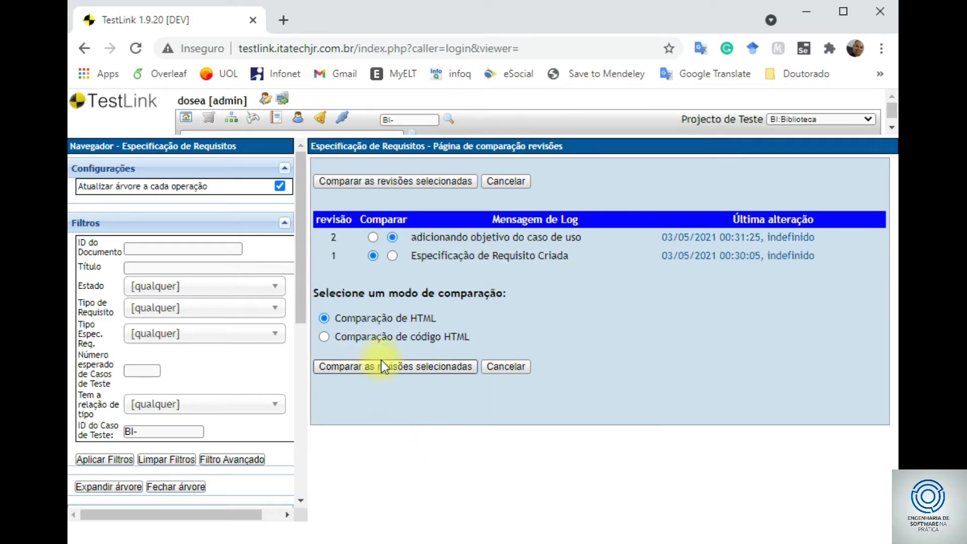
left_click(394, 367)
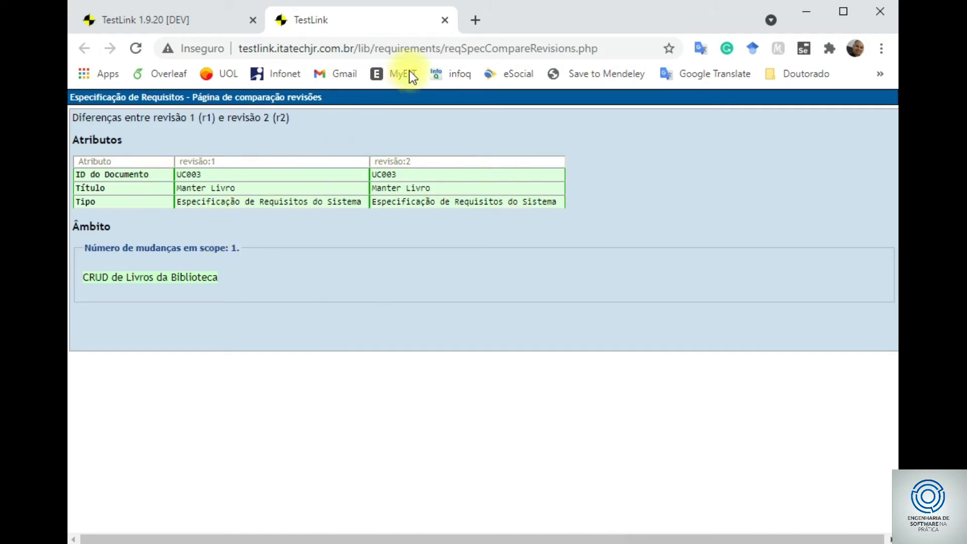
left_click(445, 20)
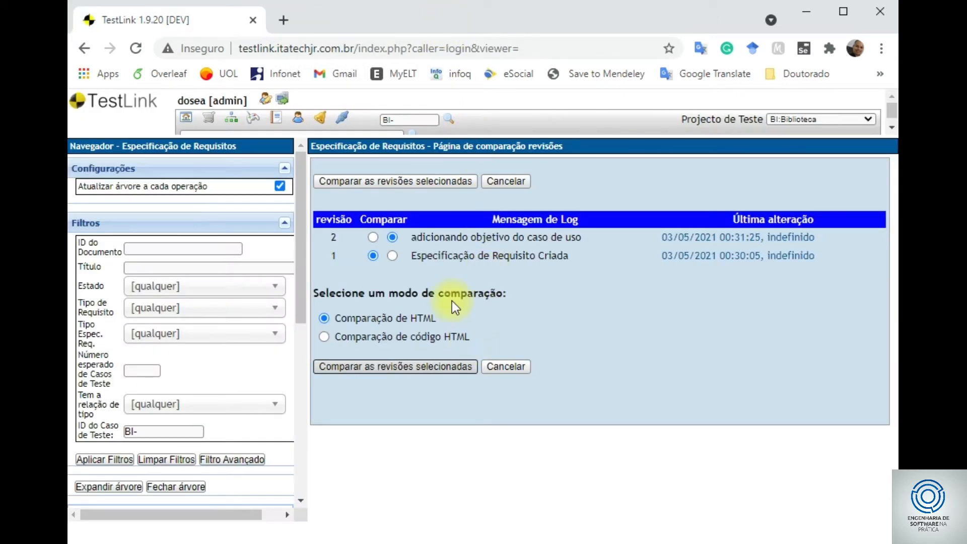
scroll(206, 404, "down", 5)
- Reopen UC003 Manter Livro (revision 2) from the Biblioteca tree and show its operations
left_click(151, 317)
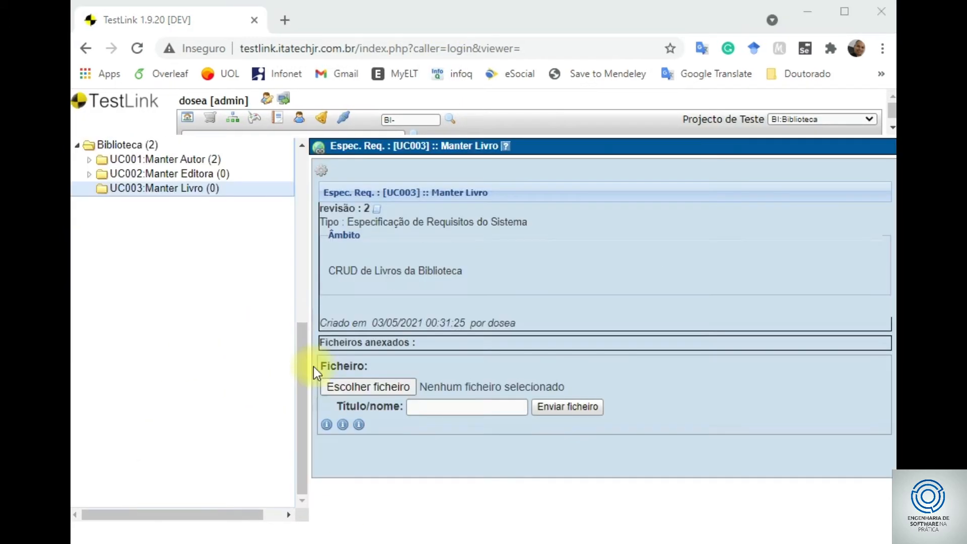
scroll(156, 342, "up", 8)
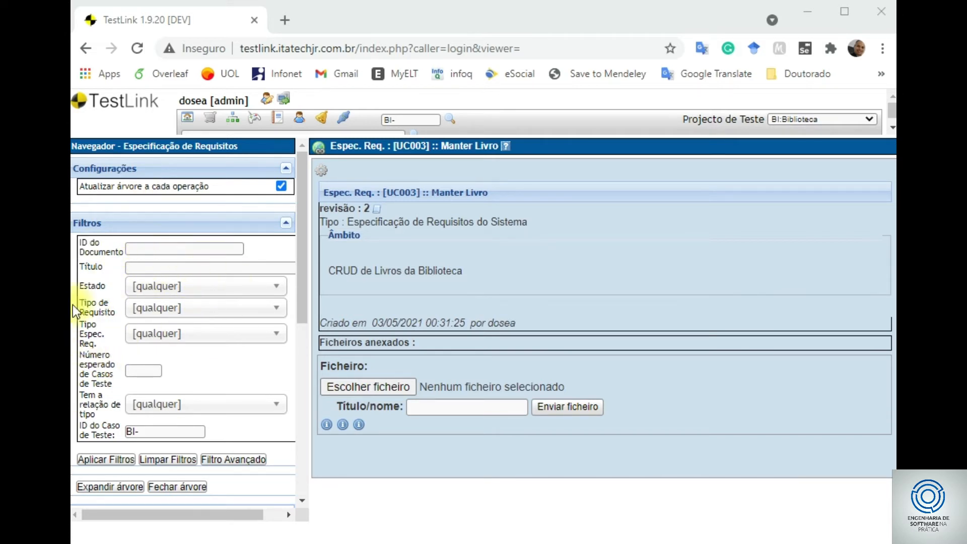
scroll(205, 307, "down", 2)
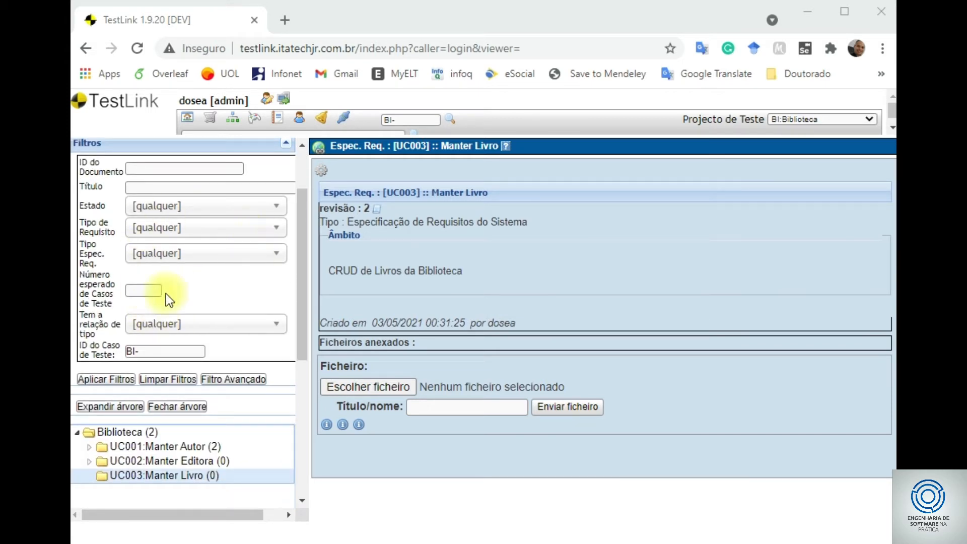
scroll(166, 231, "up", 2)
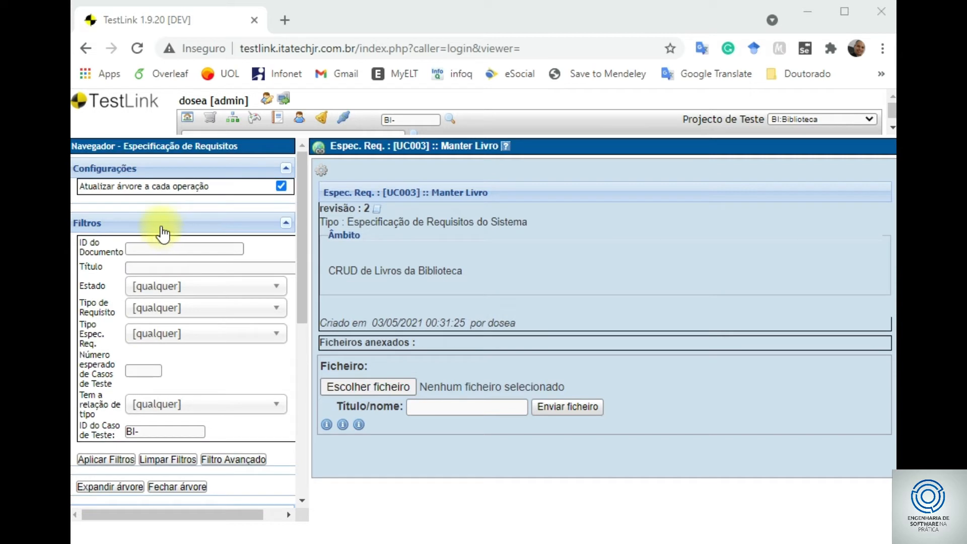
scroll(186, 309, "down", 6)
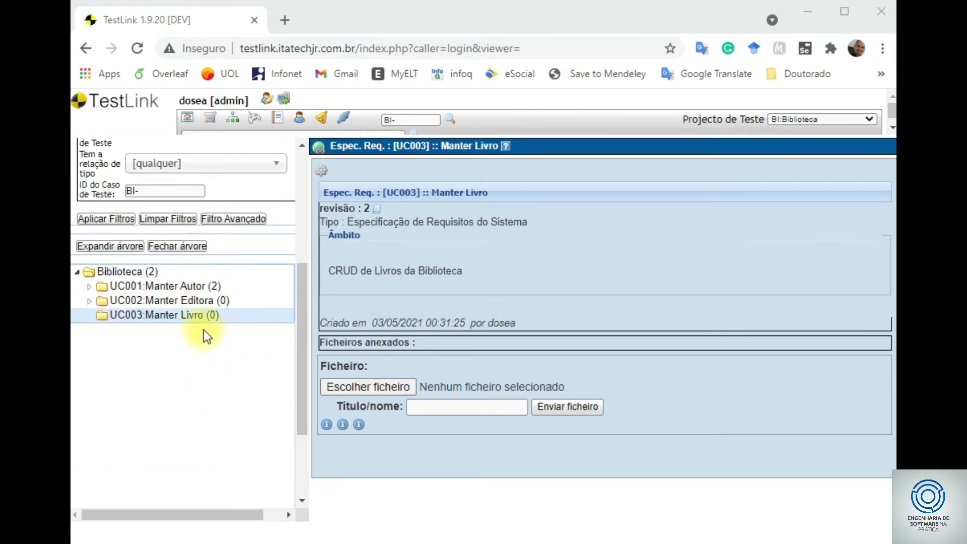
left_click(180, 317)
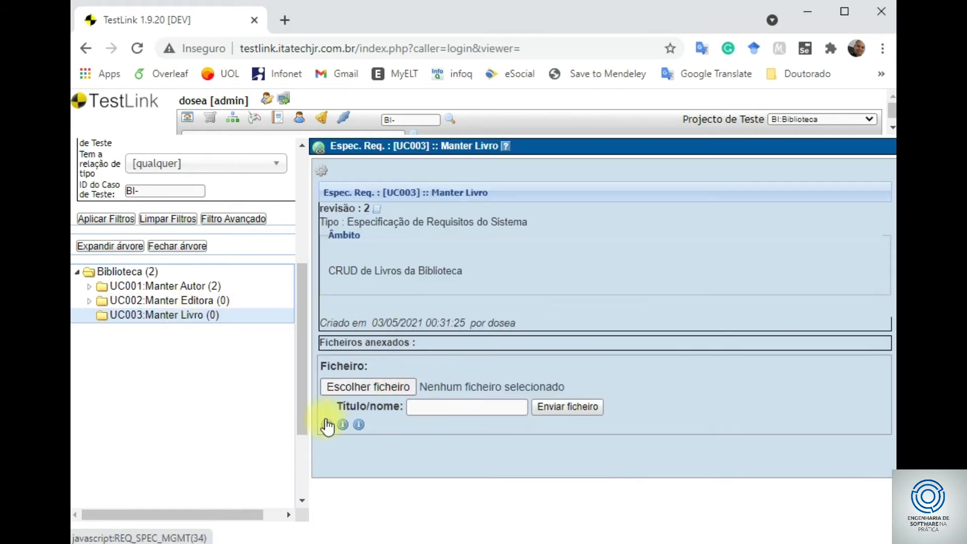
left_click(320, 170)
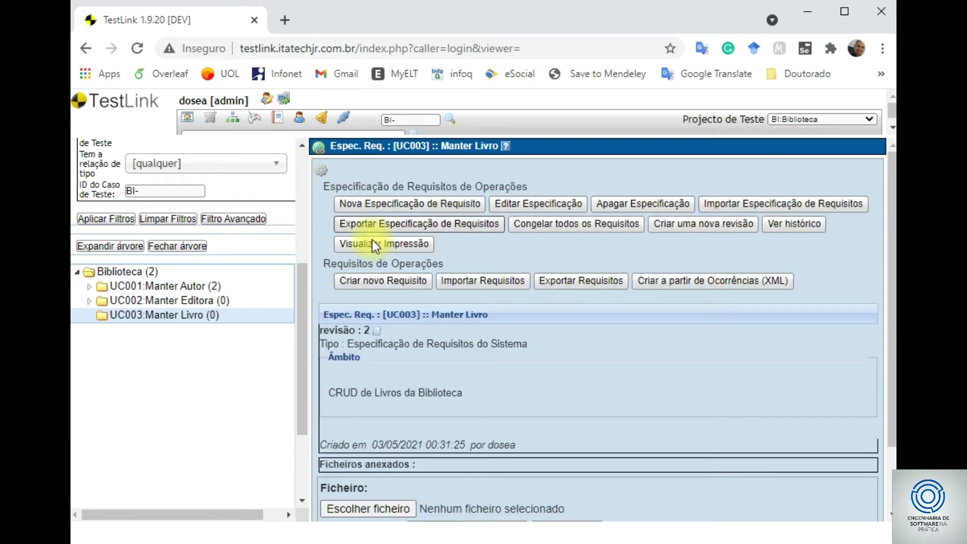
- Start a new UC003 requirement with document ID REQ03 and title 'Inserir Livro'
left_click(377, 286)
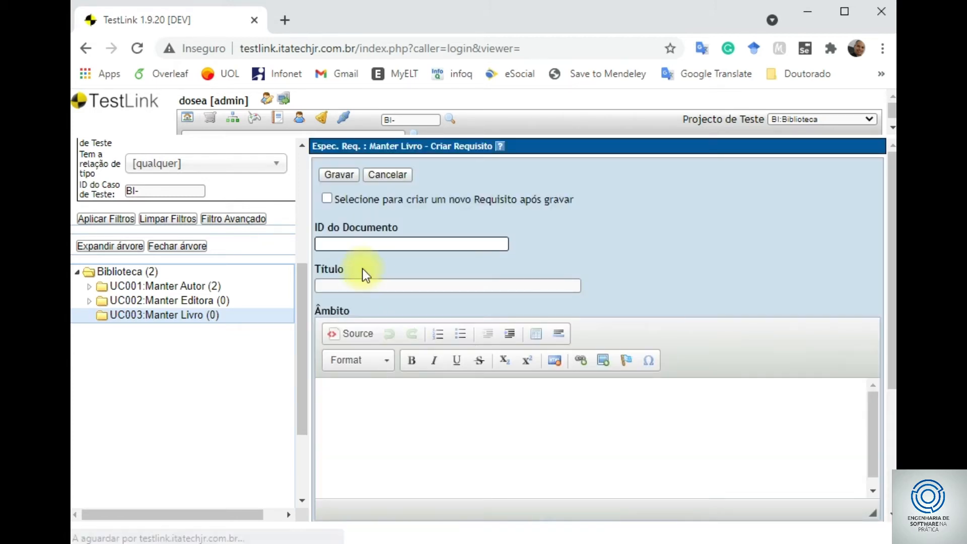
type("RE")
key("Down")
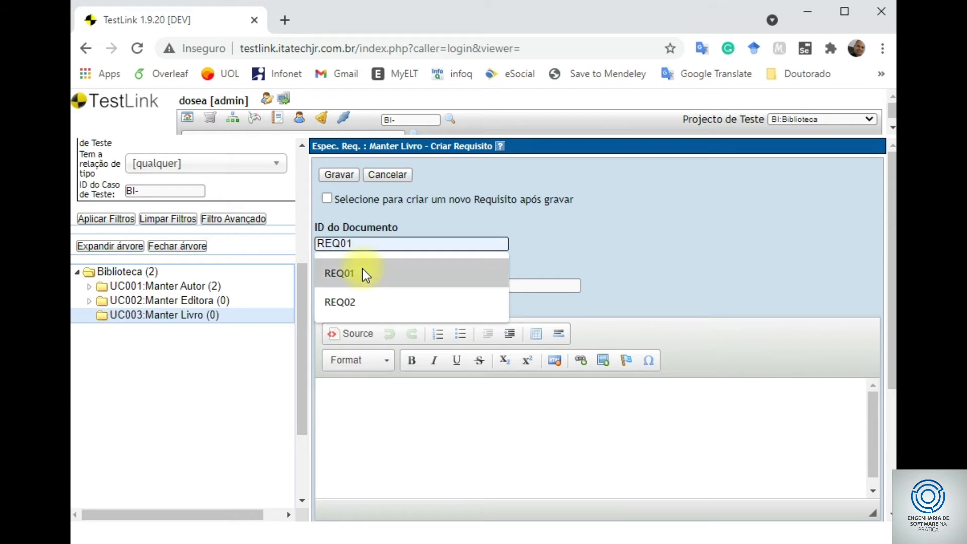
key("Tab")
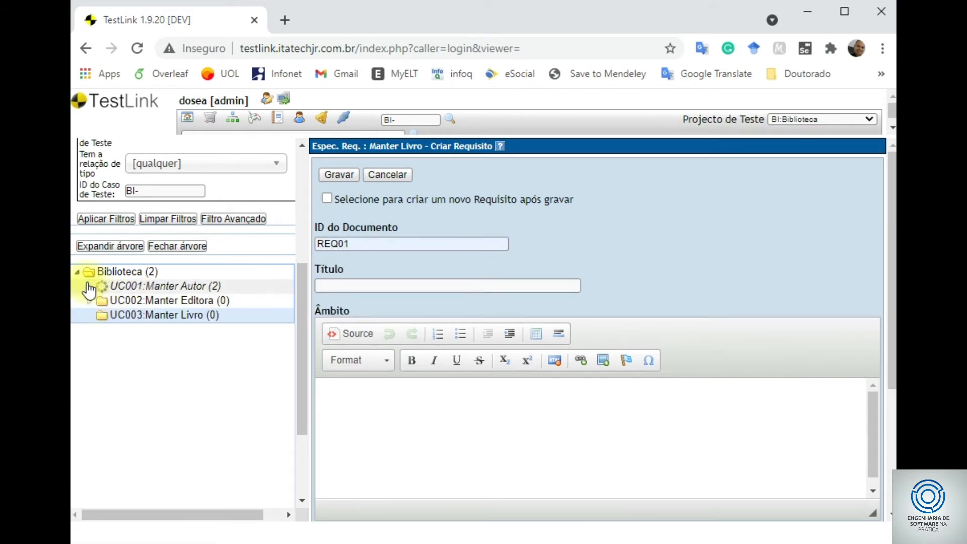
left_click(89, 286)
left_click(89, 288)
left_click(365, 244)
key("BackSpace")
type("3")
key("Tab")
type("Inserir")
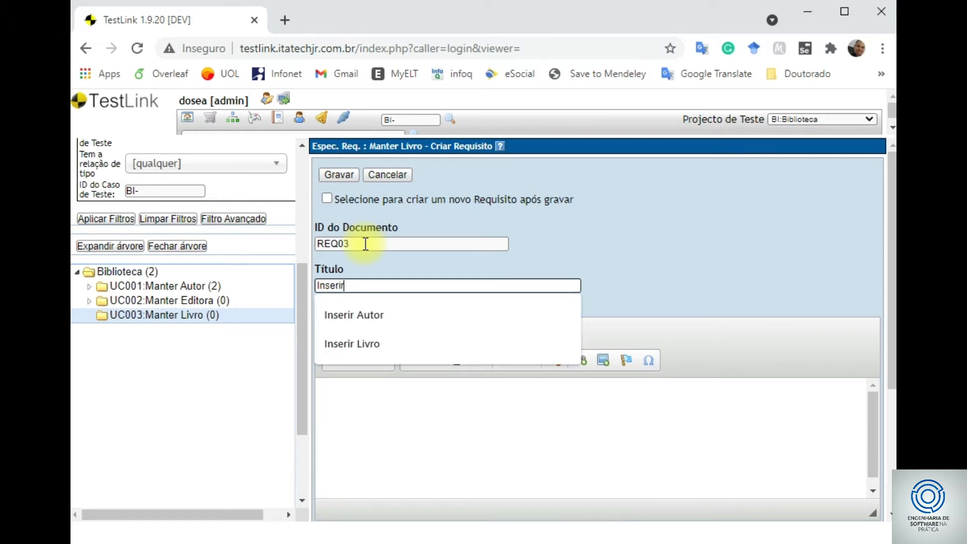
type(" Livro")
key("Tab")
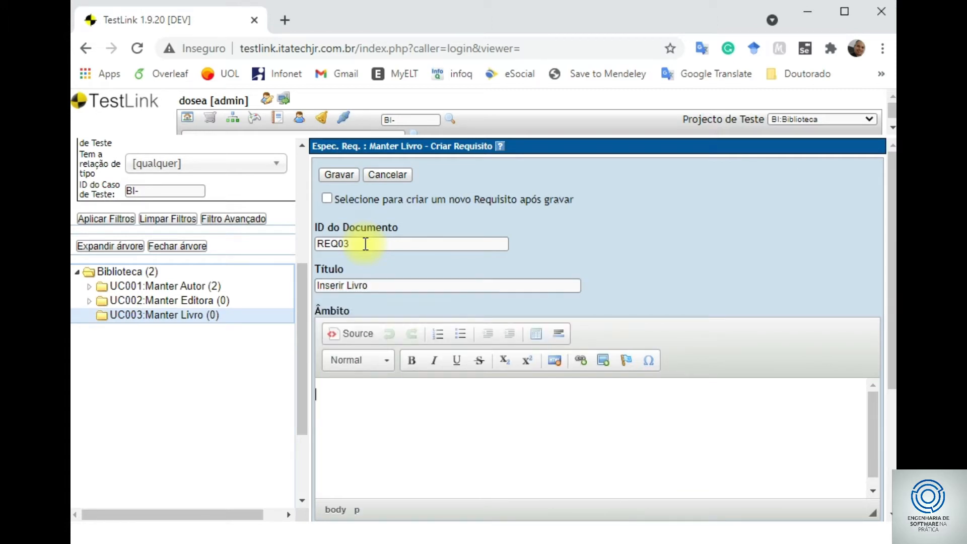
- Set REQ03 to status Válido, type Funcionalidade, 2 required test cases, and save it
scroll(497, 318, "down", 3)
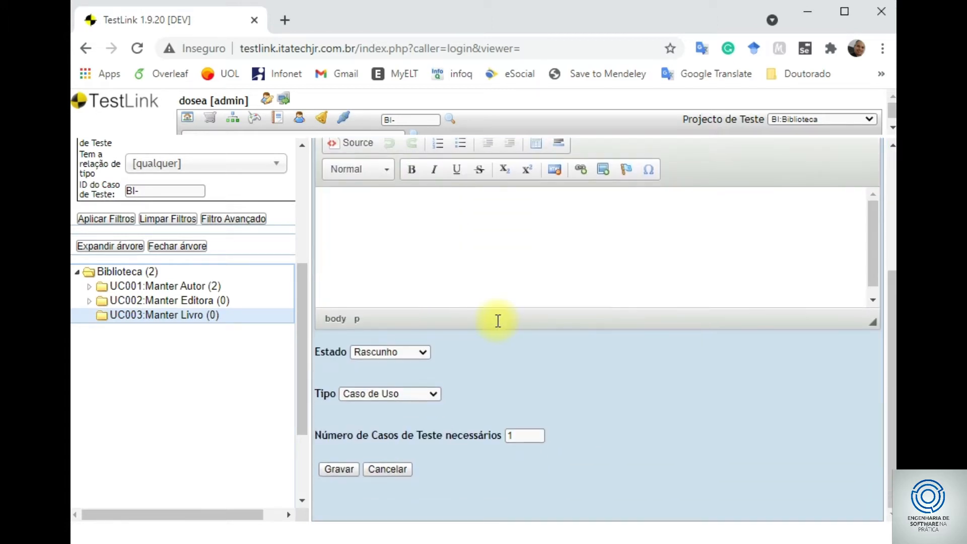
left_click(407, 352)
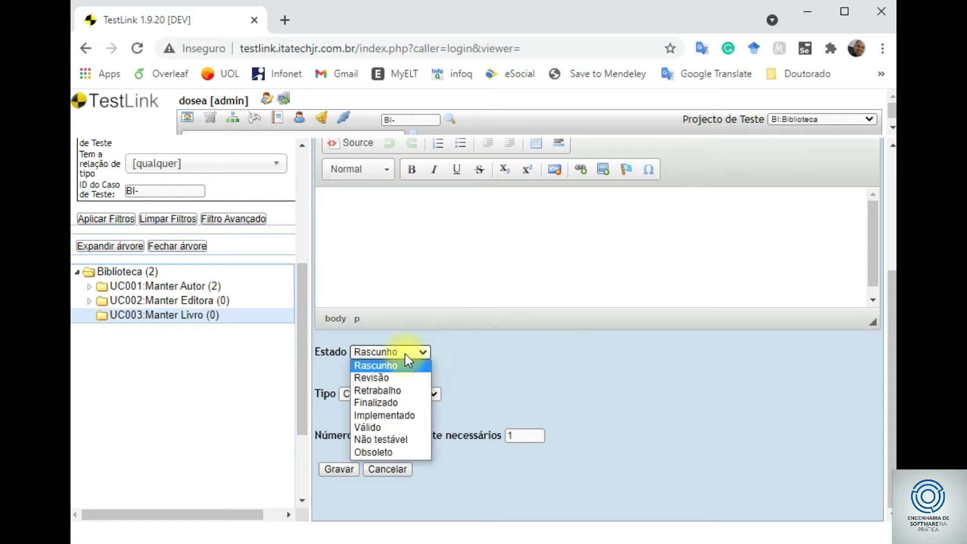
left_click(391, 424)
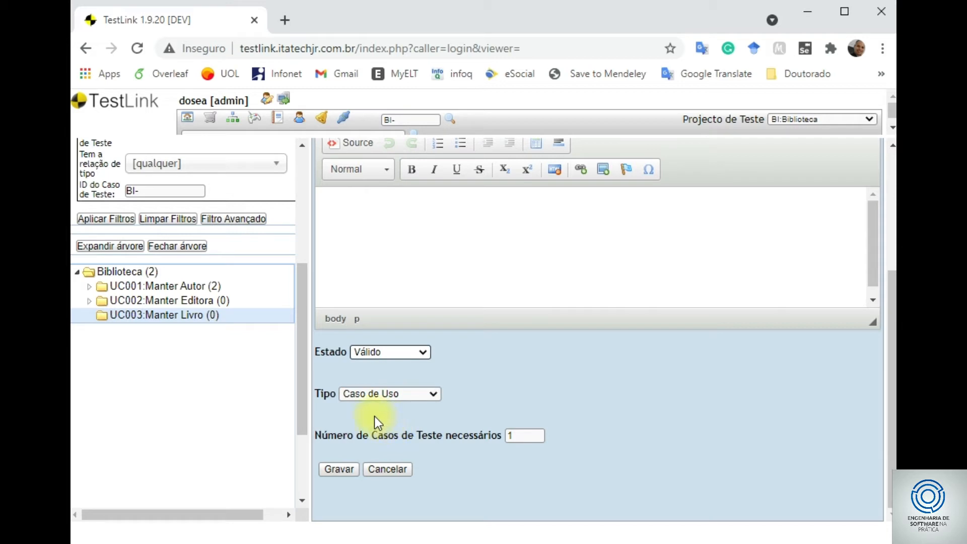
left_click(398, 393)
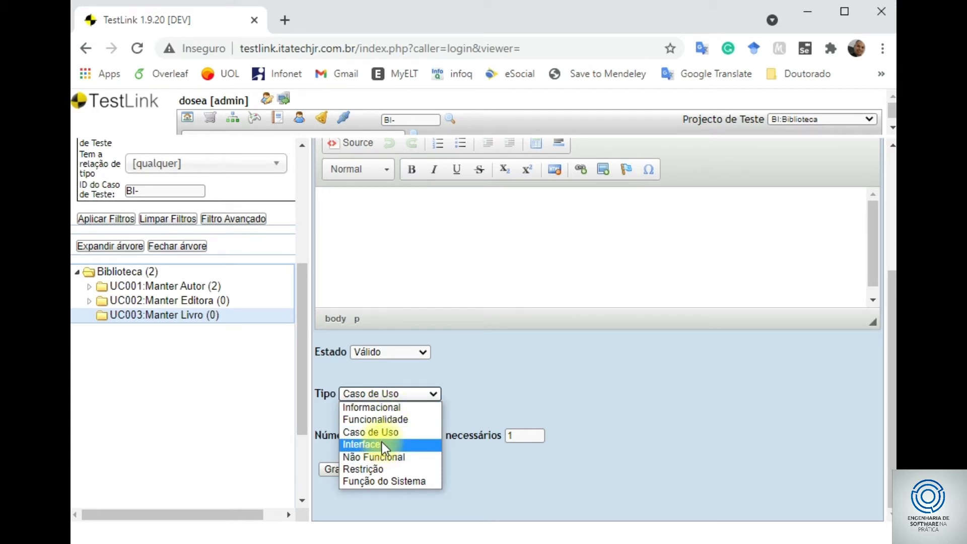
left_click(392, 481)
left_click(391, 396)
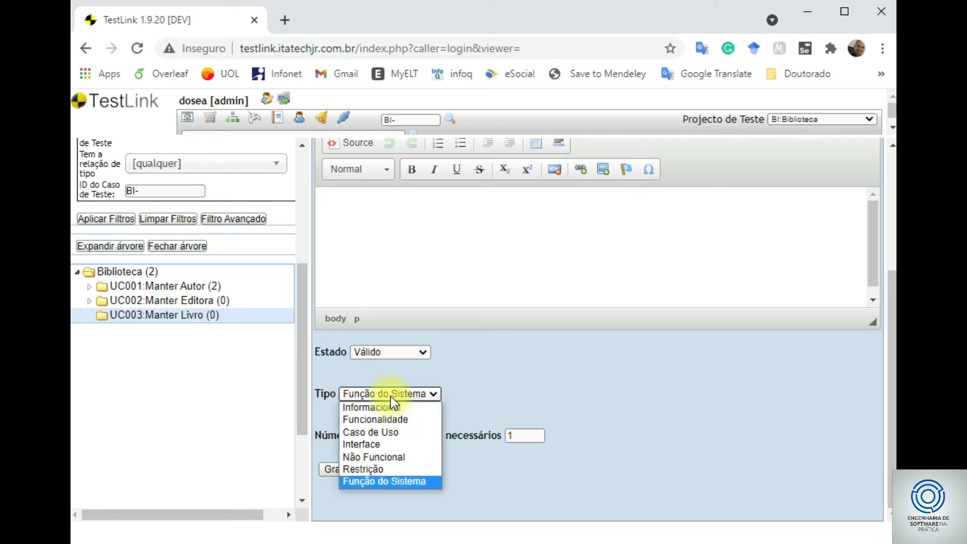
left_click(391, 419)
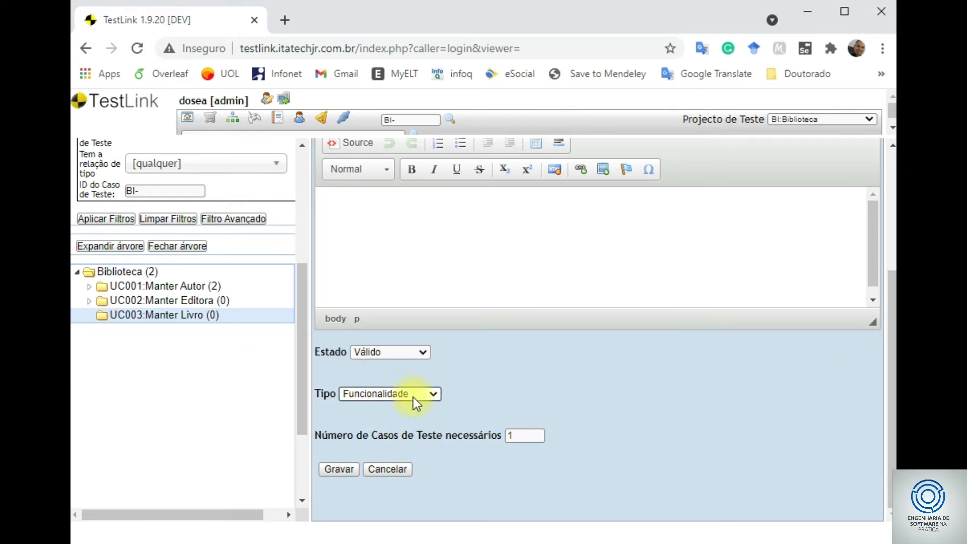
key("Tab")
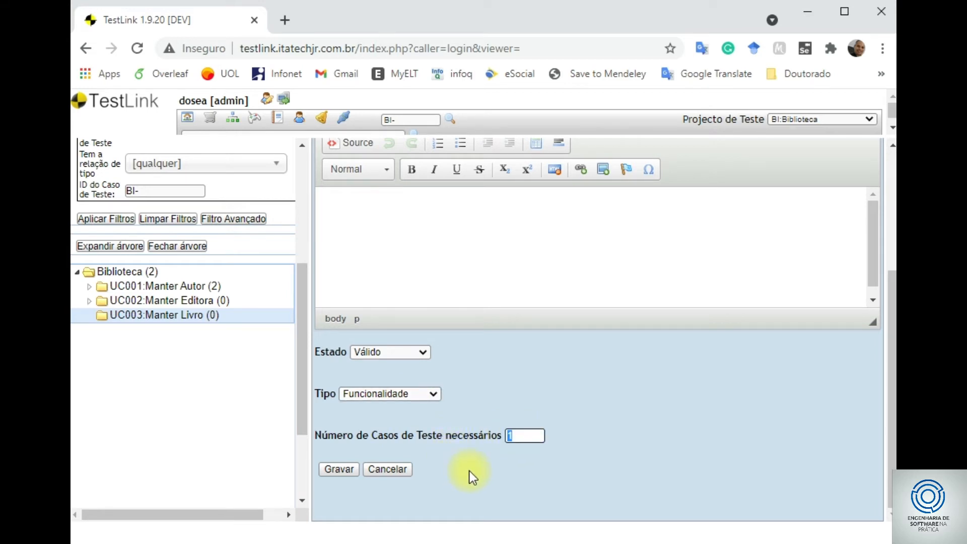
type("2")
left_click(335, 469)
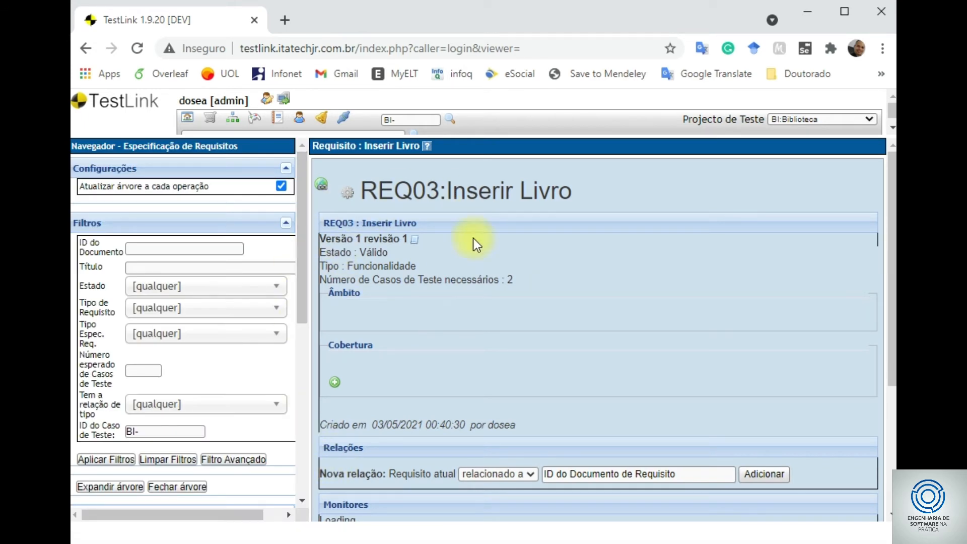
- Reopen UC003 Manter Livro, now containing REQ03 Inserir Livro, and show its operations
scroll(428, 297, "down", 3)
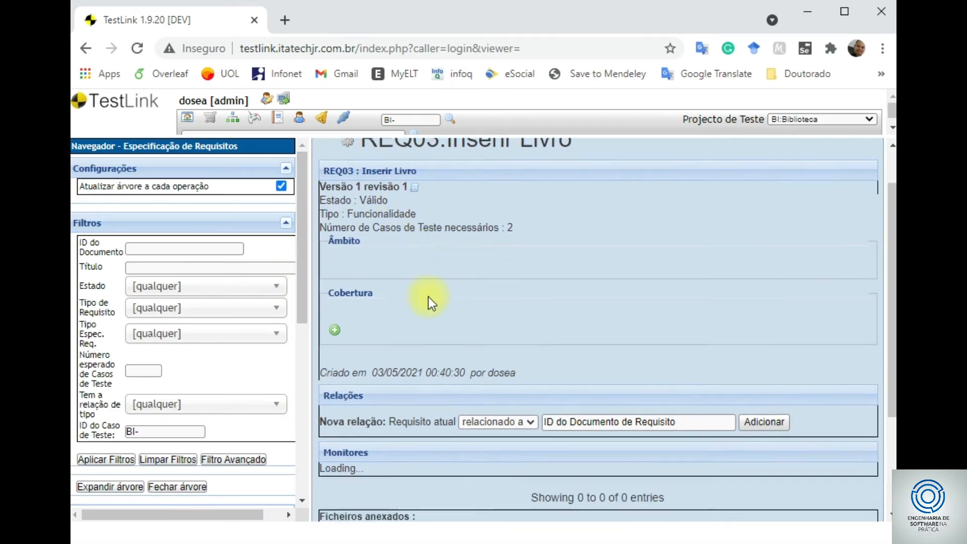
left_click_drag(299, 279, 264, 397)
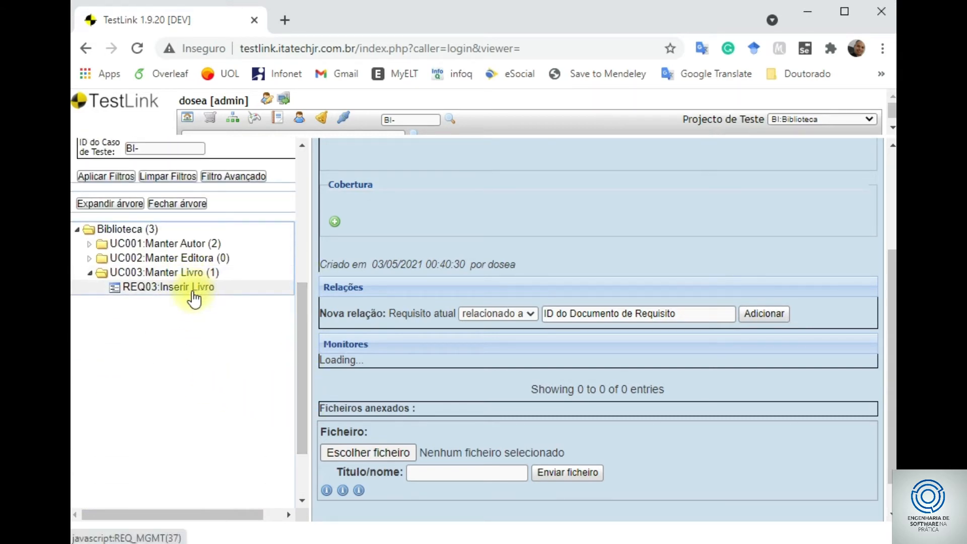
left_click(169, 274)
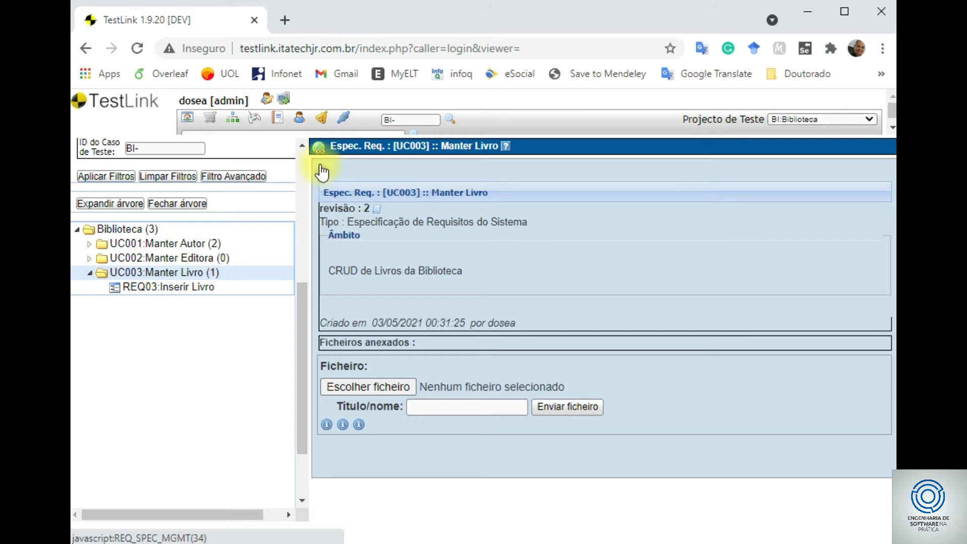
left_click(322, 173)
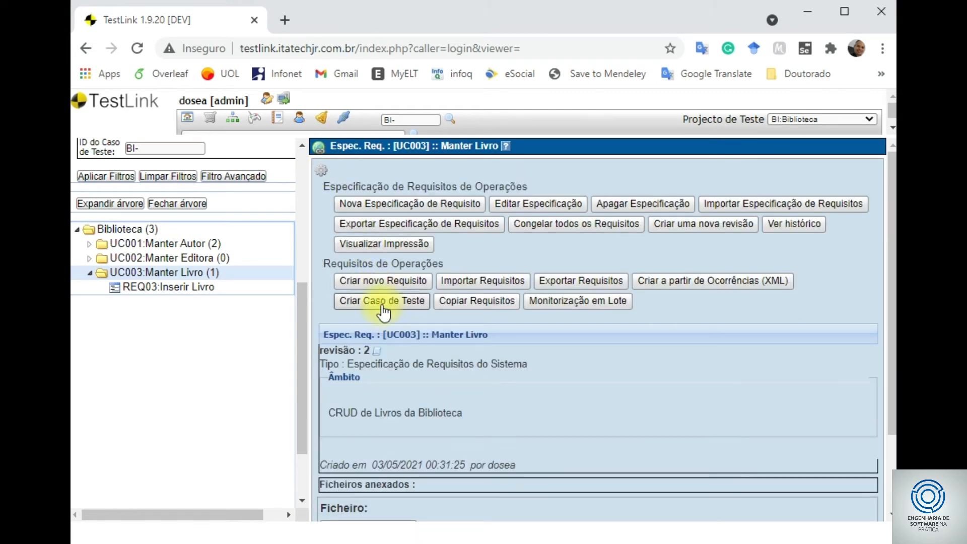
- Create requirement REQ04 'Alterar Livro' as Funcionalidade, Válido, needing 2 test cases
left_click(380, 283)
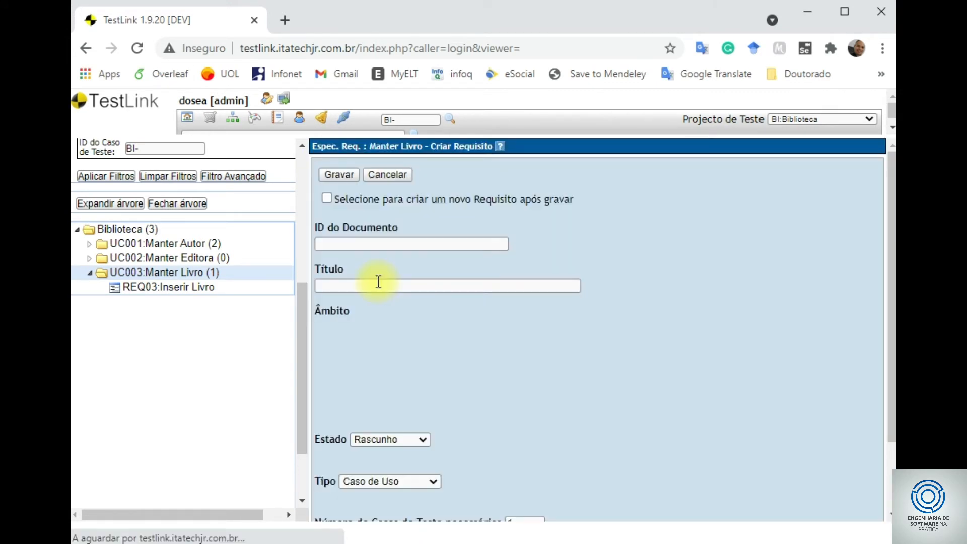
type("RE")
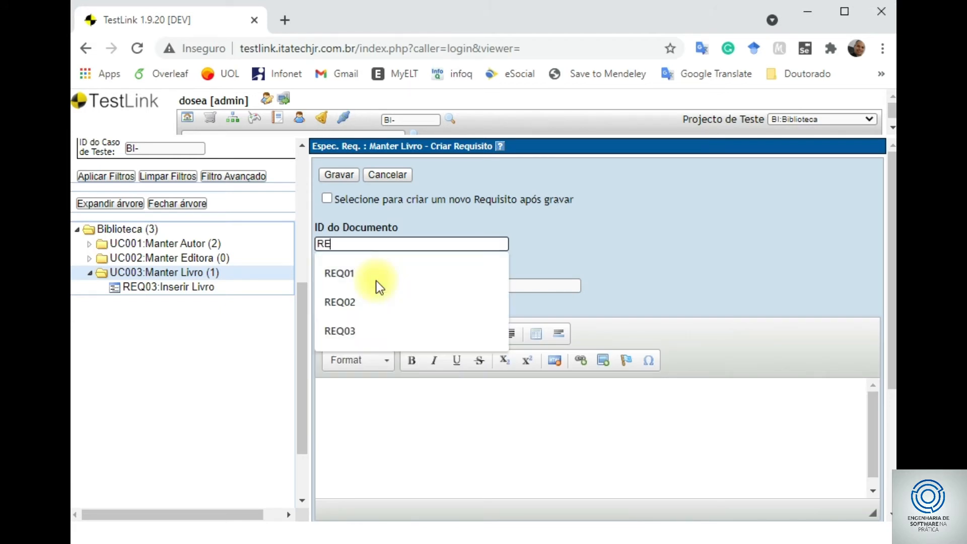
type("Q04")
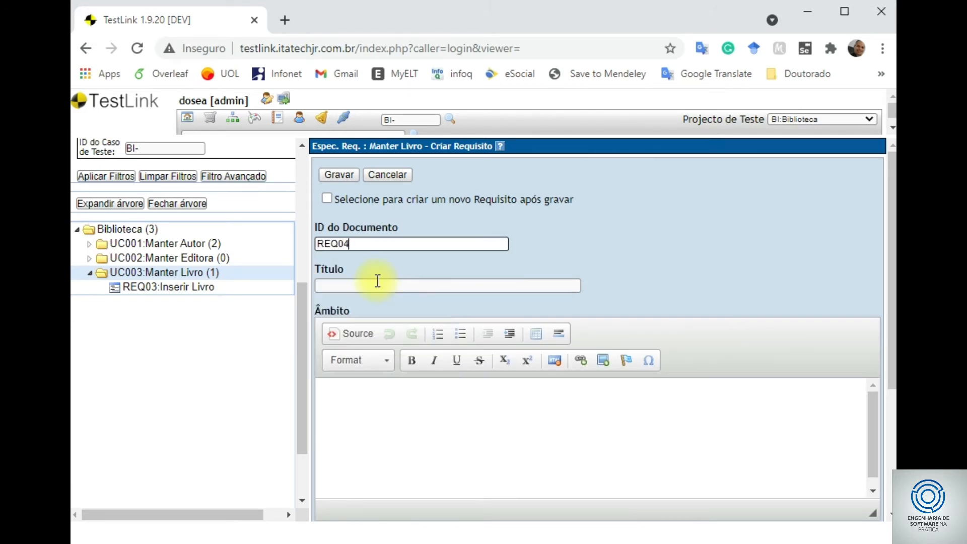
left_click(377, 280)
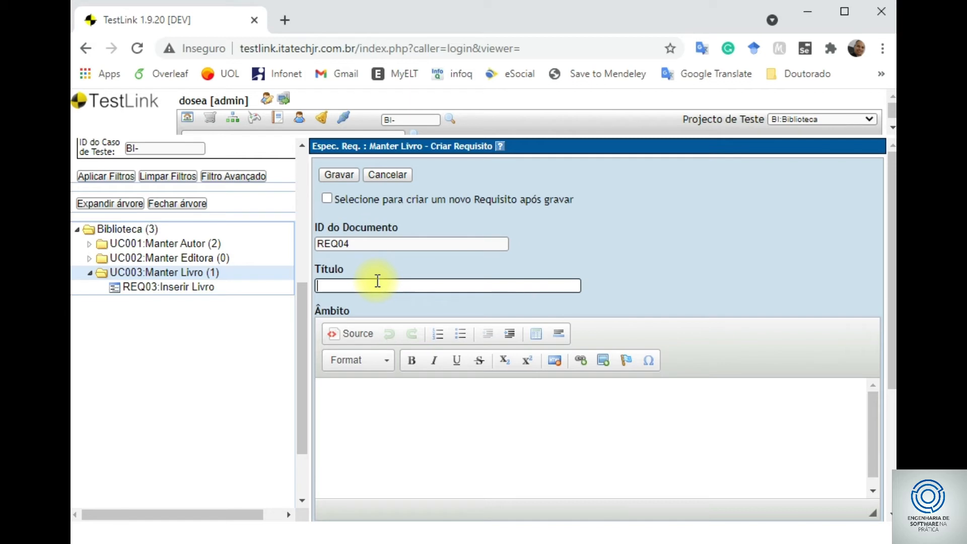
type("A")
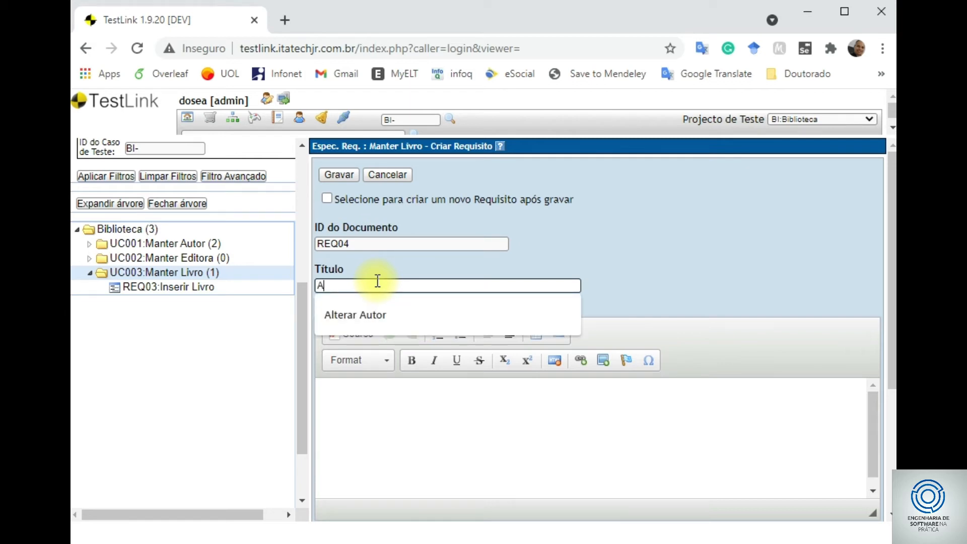
type("lterar Livro")
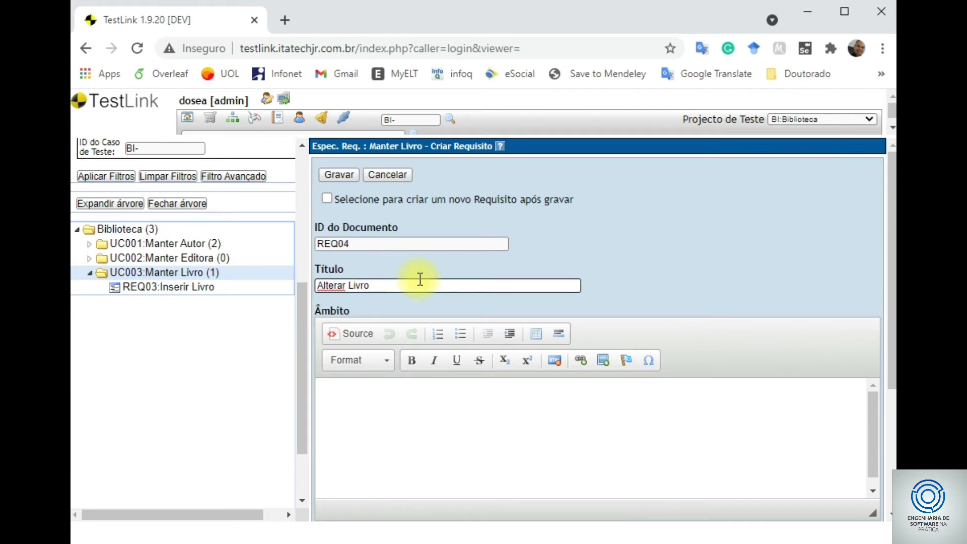
scroll(417, 295, "down", 4)
left_click(409, 392)
left_click(402, 418)
left_click_drag(525, 437, 498, 434)
type("2")
left_click(392, 353)
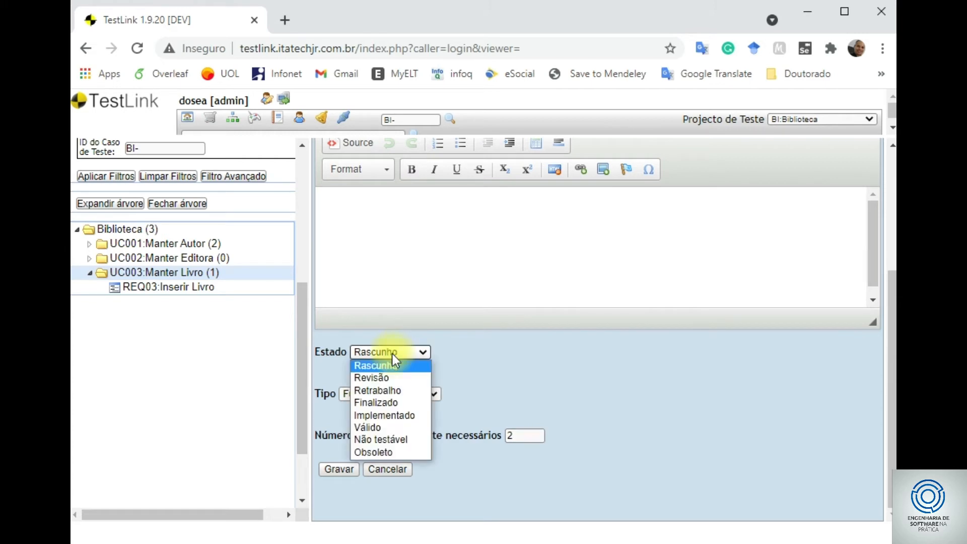
left_click(391, 427)
left_click(345, 468)
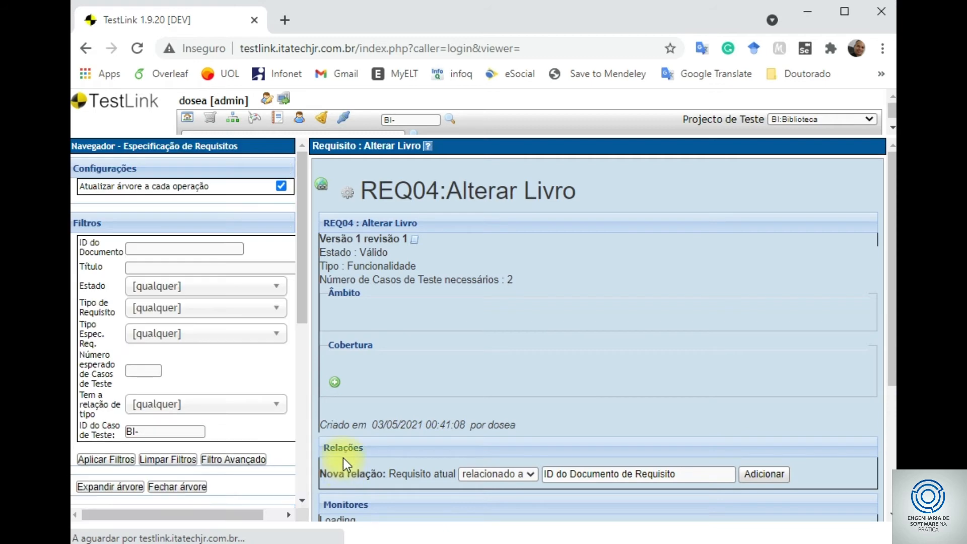
- Open REQ04 Alterar Livro under UC003 Manter Livro and show its requirement operations
scroll(283, 387, "down", 3)
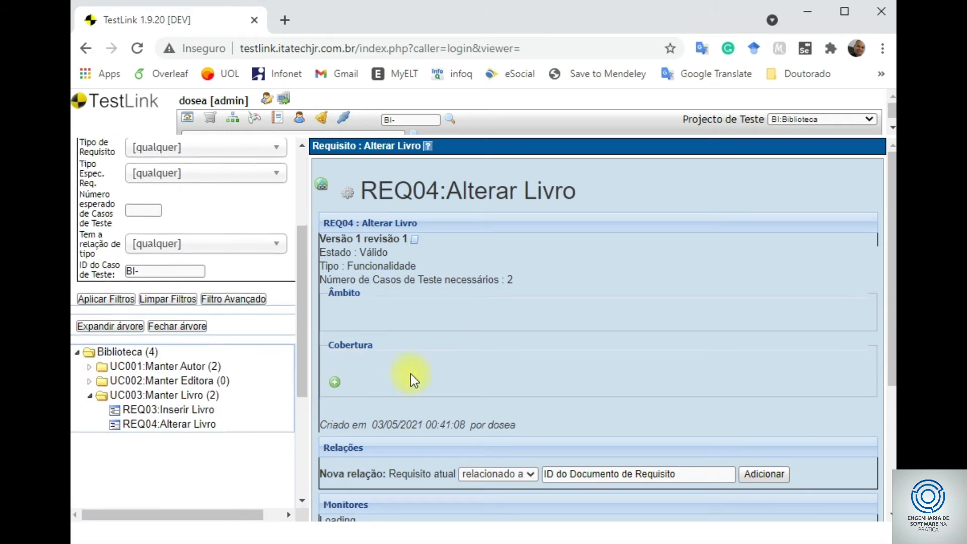
scroll(418, 372, "down", 3)
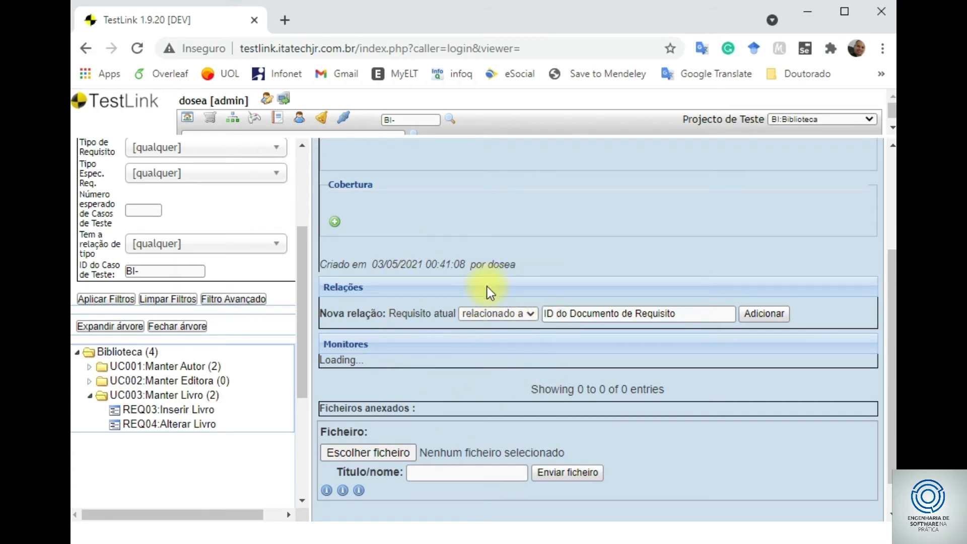
scroll(425, 470, "down", 1)
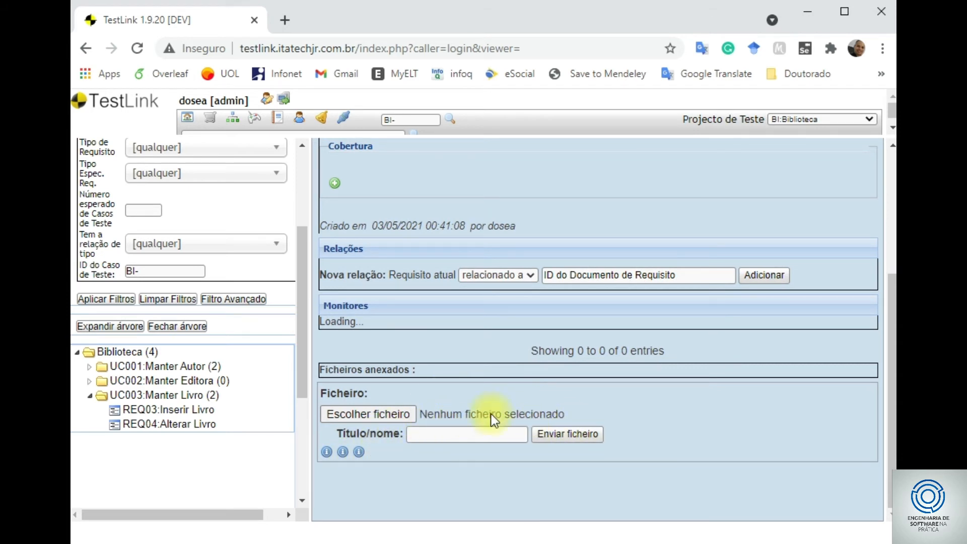
scroll(421, 319, "up", 5)
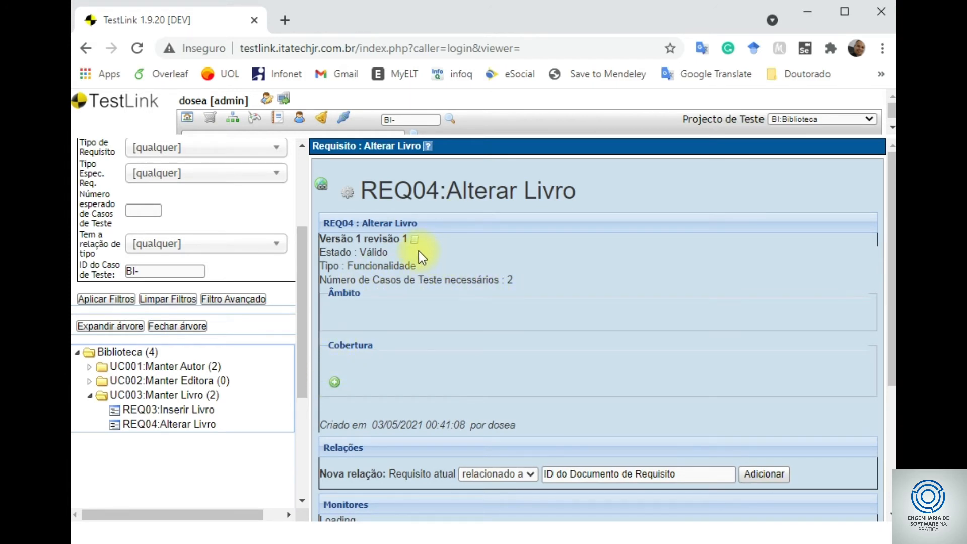
left_click(195, 429)
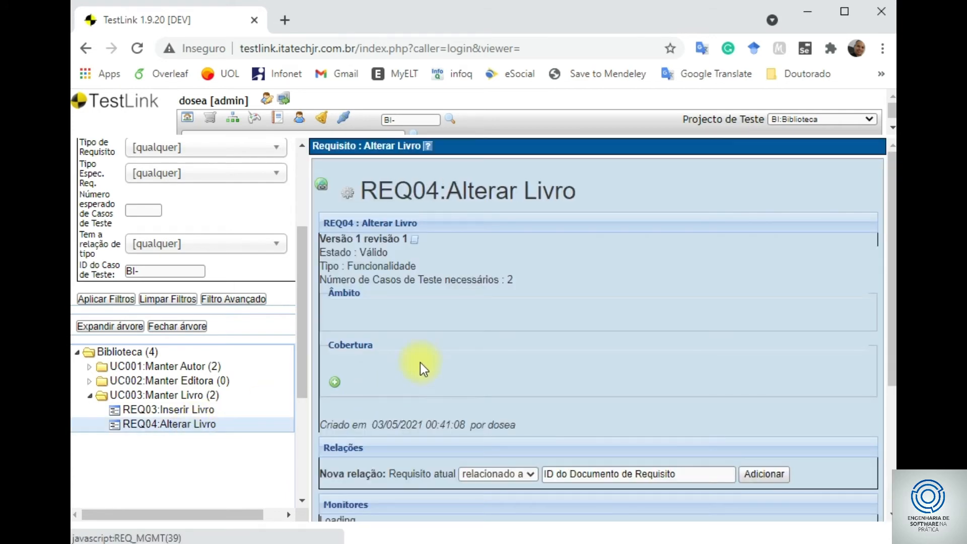
scroll(420, 360, "down", 3)
scroll(401, 340, "down", 1)
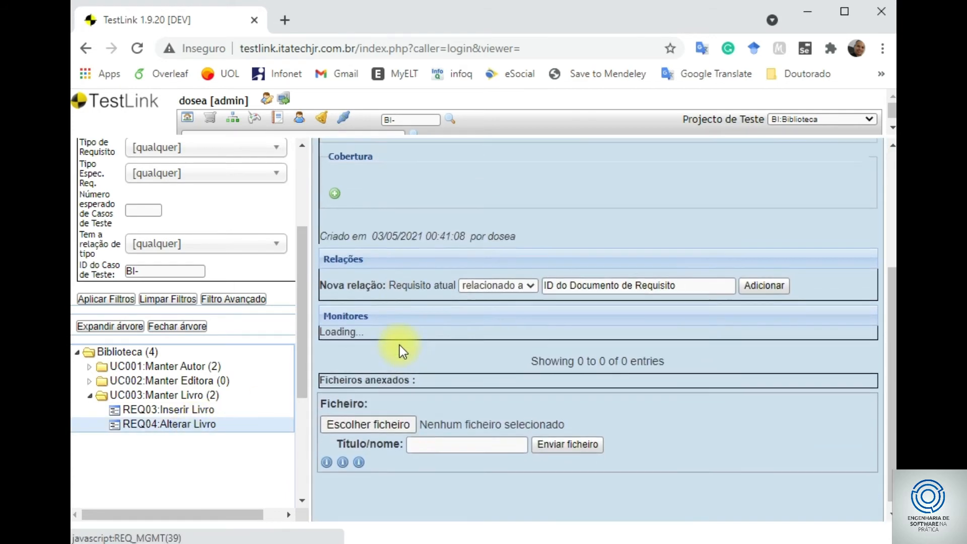
scroll(400, 345, "up", 3)
left_click(349, 160)
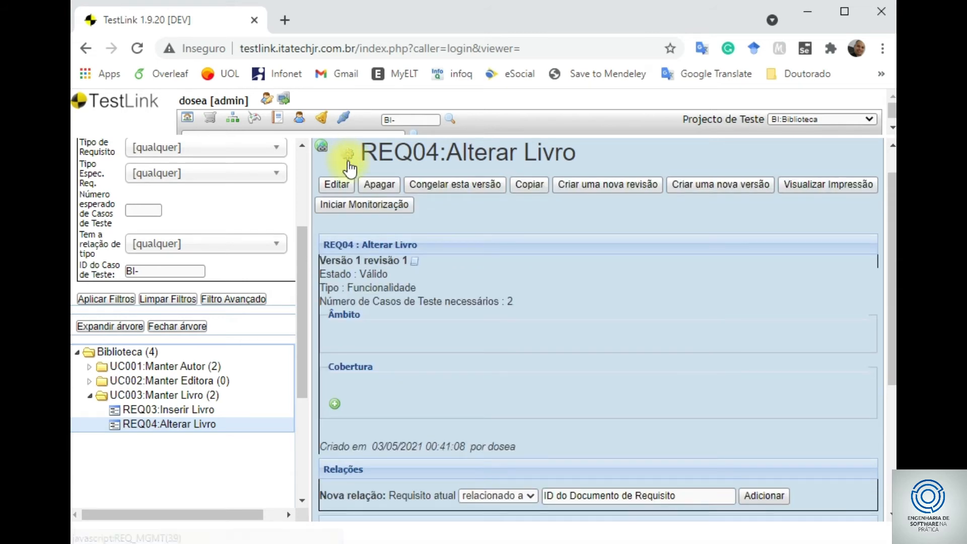
- Enter the scope 'Alterar os dados de um livro na base de dados' for REQ04
left_click(346, 187)
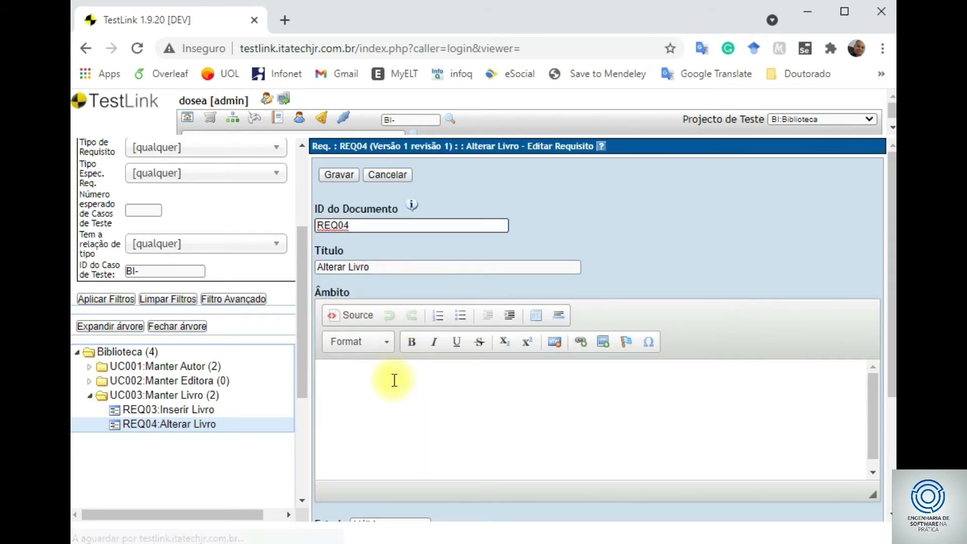
left_click(388, 381)
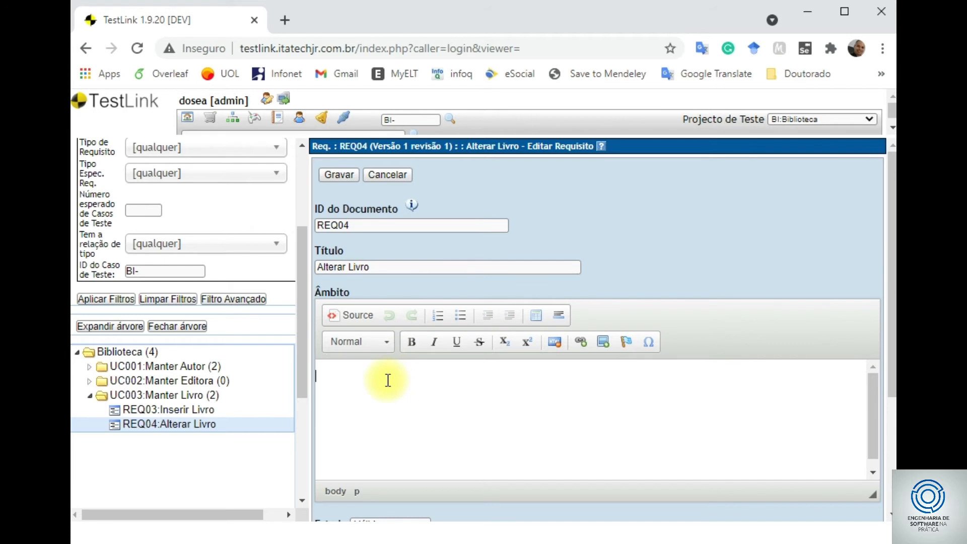
type("Alterar os dados de um")
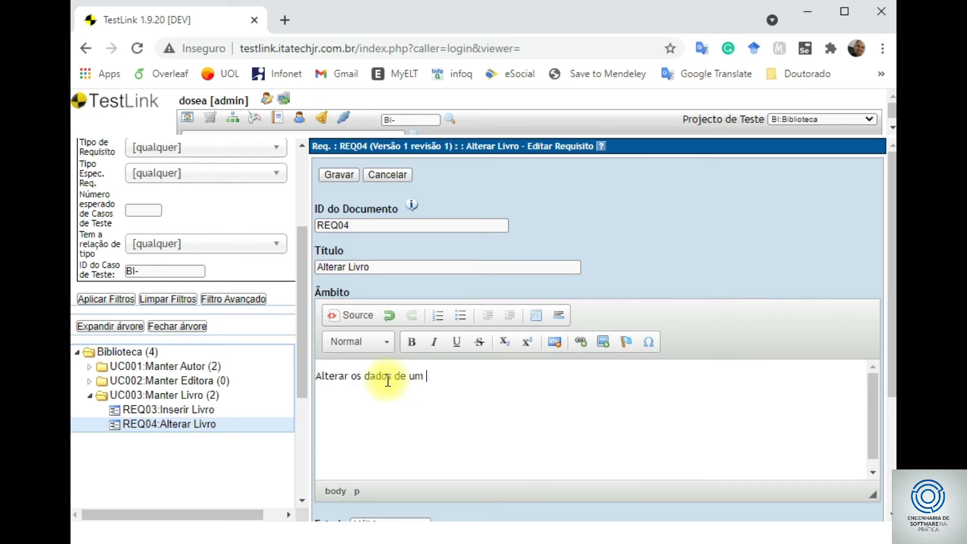
type(" livro na base de dados")
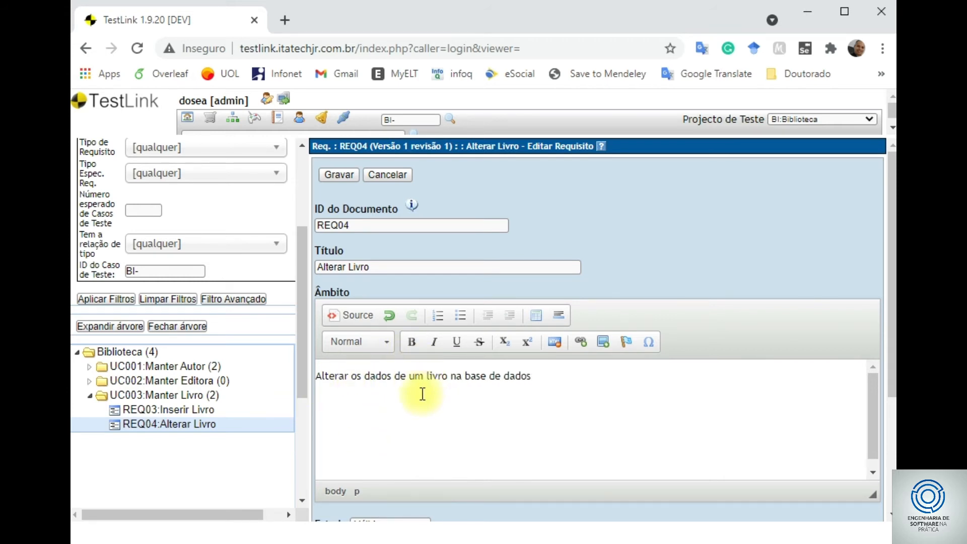
scroll(787, 407, "down", 2)
scroll(557, 424, "down", 2)
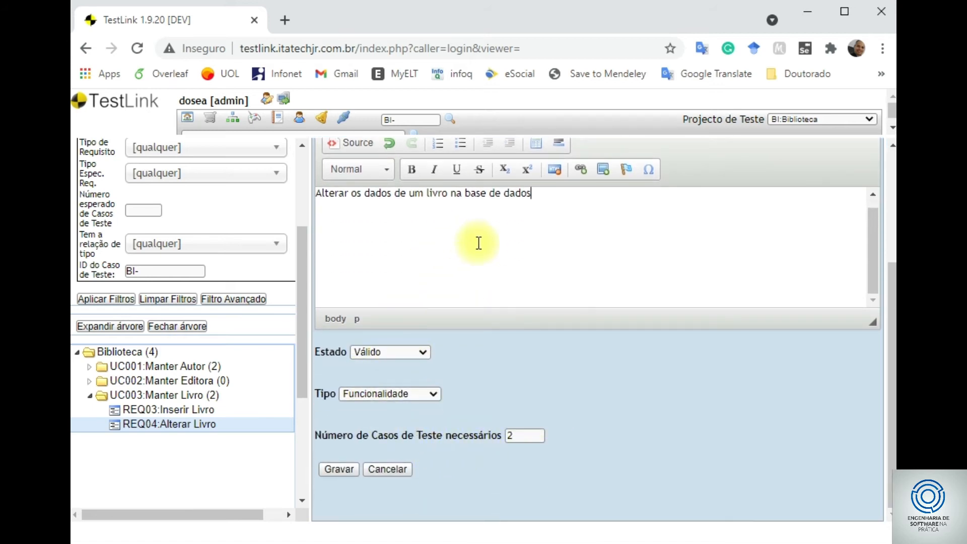
- Save REQ04 as a new revision with log message 'adicionando objetivo geral do requisito'
left_click(345, 468)
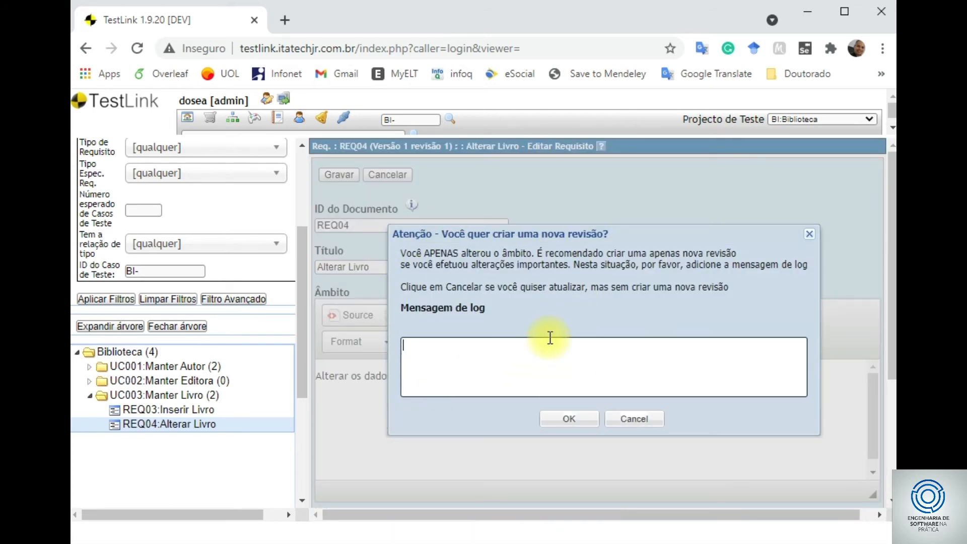
type("adicionando objetivo geral ")
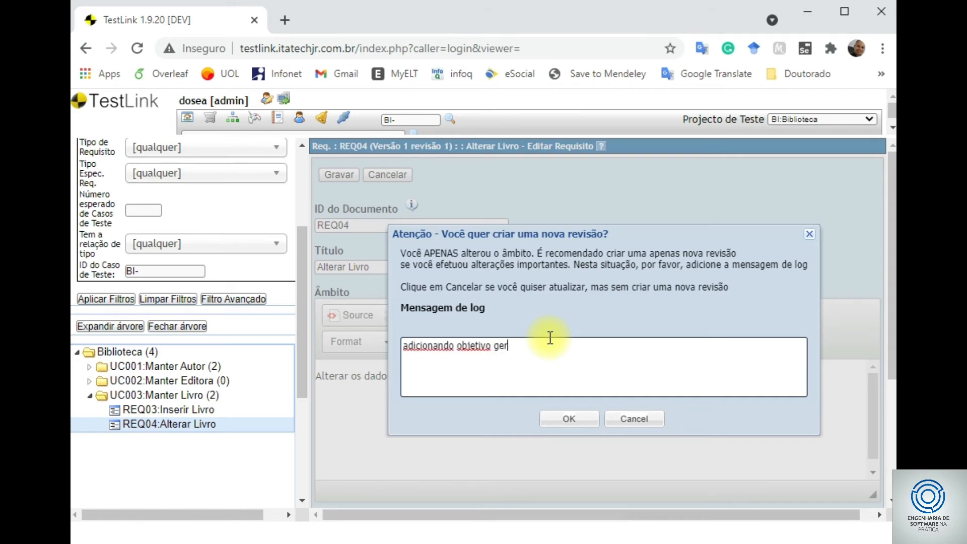
type("do requisito")
left_click(571, 418)
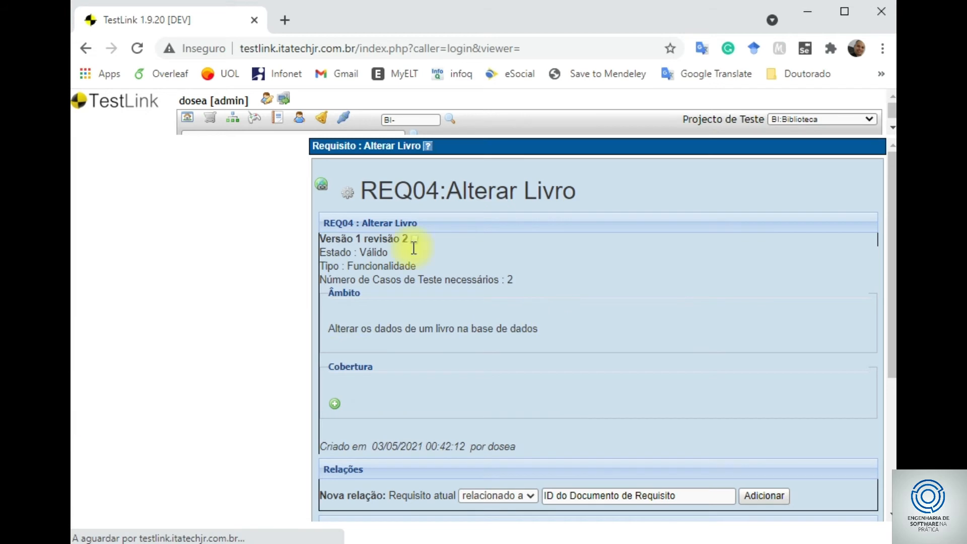
- Open the UC003:Manter Livro specification from the tree and display its operations
left_click_drag(298, 275, 276, 394)
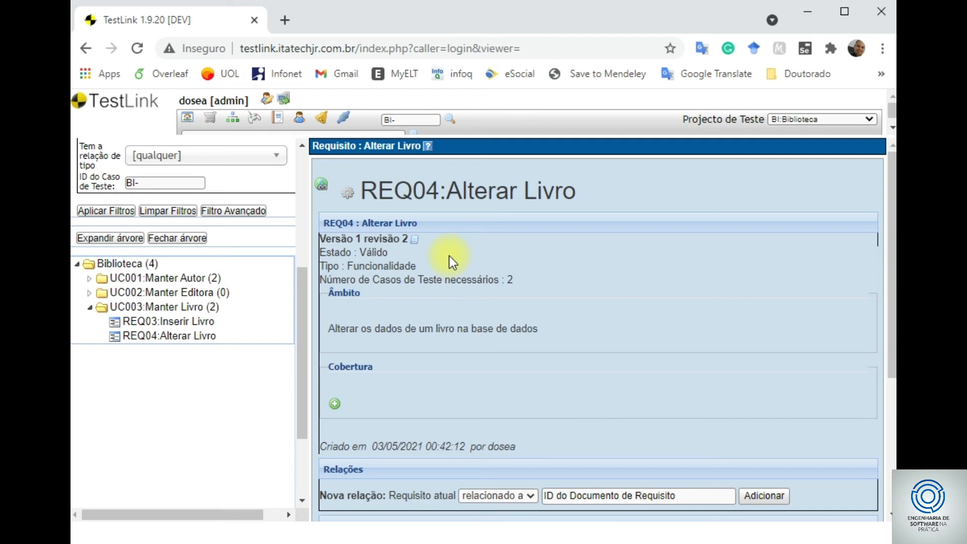
left_click(187, 309)
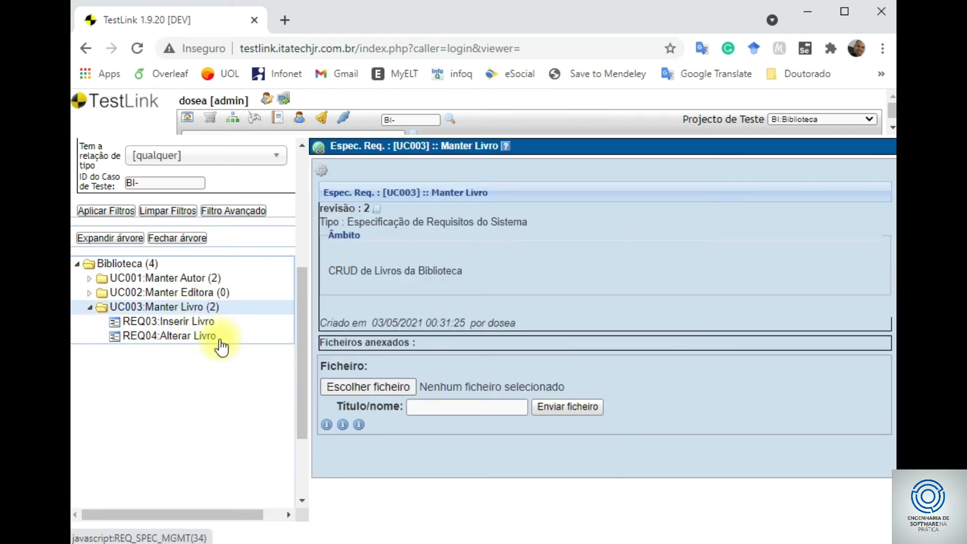
left_click(322, 172)
- Start a new requirement in UC003 with ID REQ05 and title 'Remover'
left_click(375, 281)
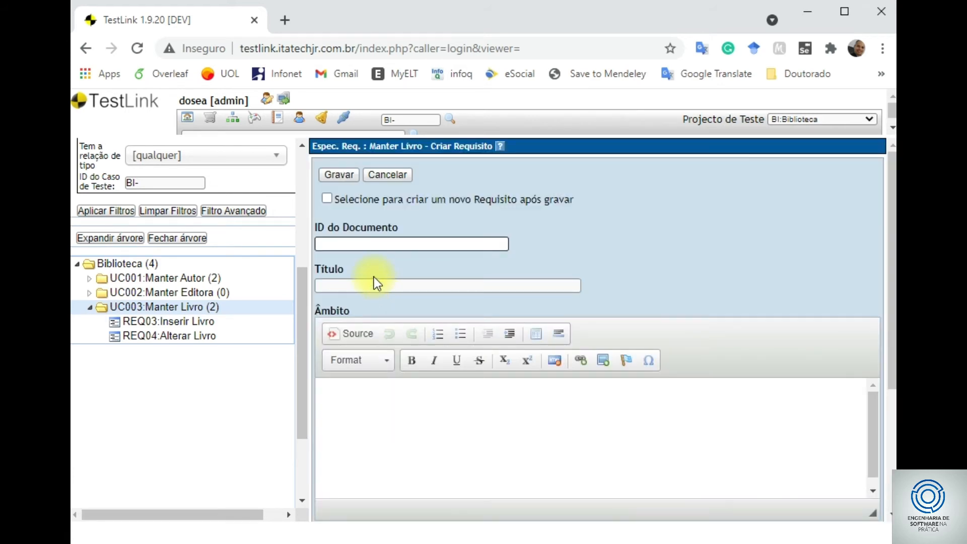
type("REQ")
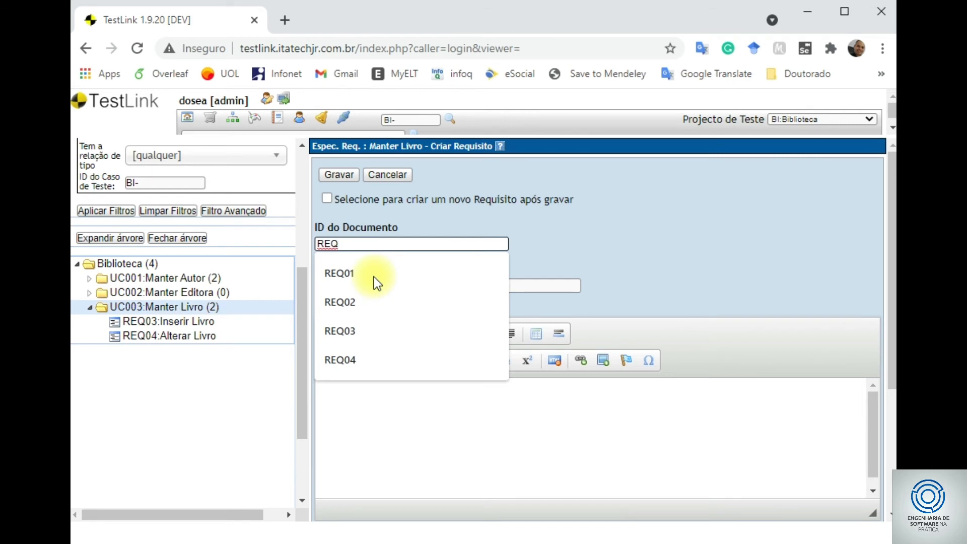
type("05")
key("Tab")
type("REmover")
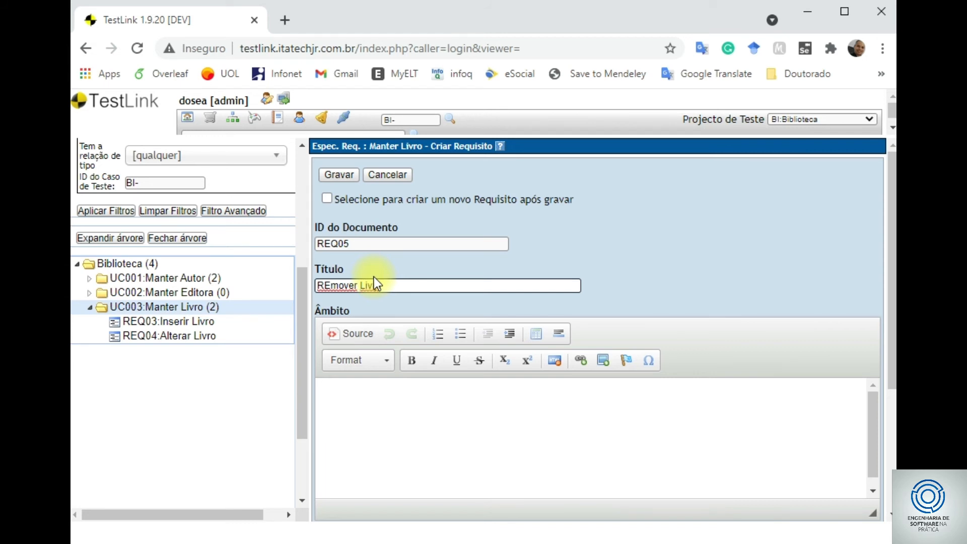
key("Left")
key("Left")
key("BackSpace")
type("e")
- Set status Válido, type Funcionalidade, 2 required test cases, and save REQ05
scroll(451, 371, "down", 4)
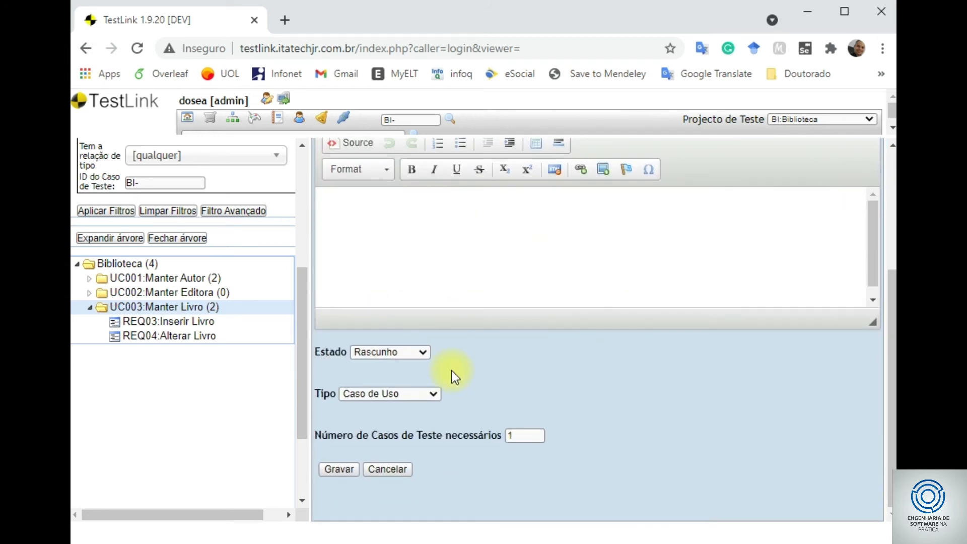
left_click(410, 351)
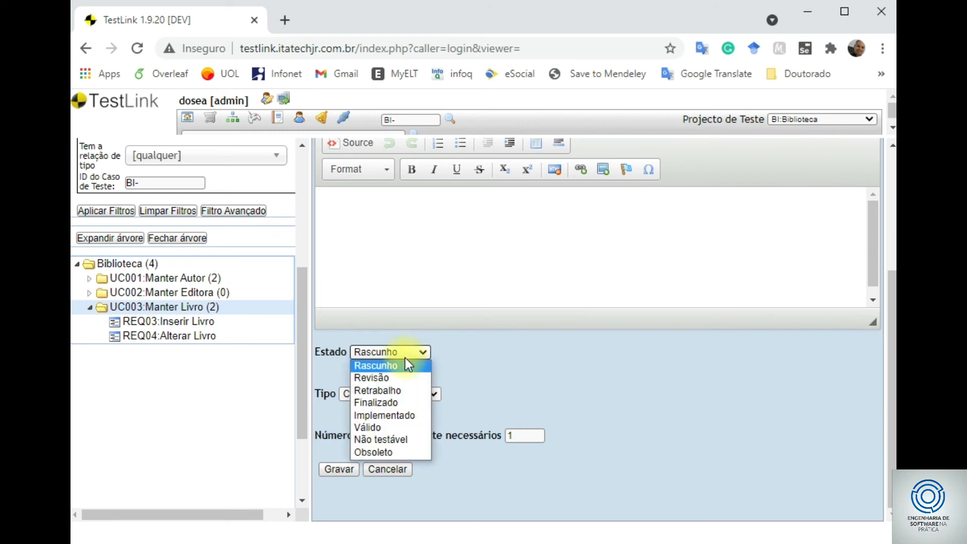
left_click(393, 426)
left_click(396, 393)
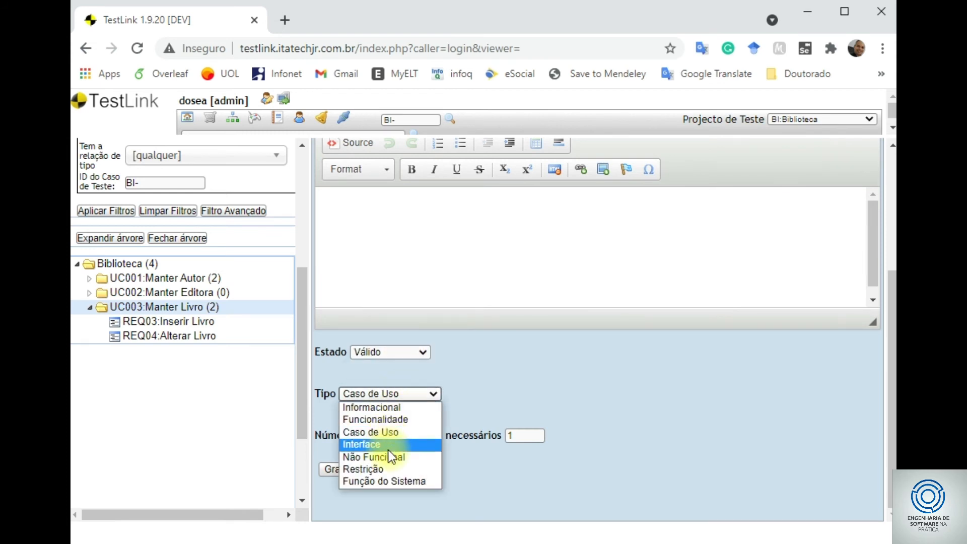
left_click(392, 419)
left_click_drag(534, 445, 431, 436)
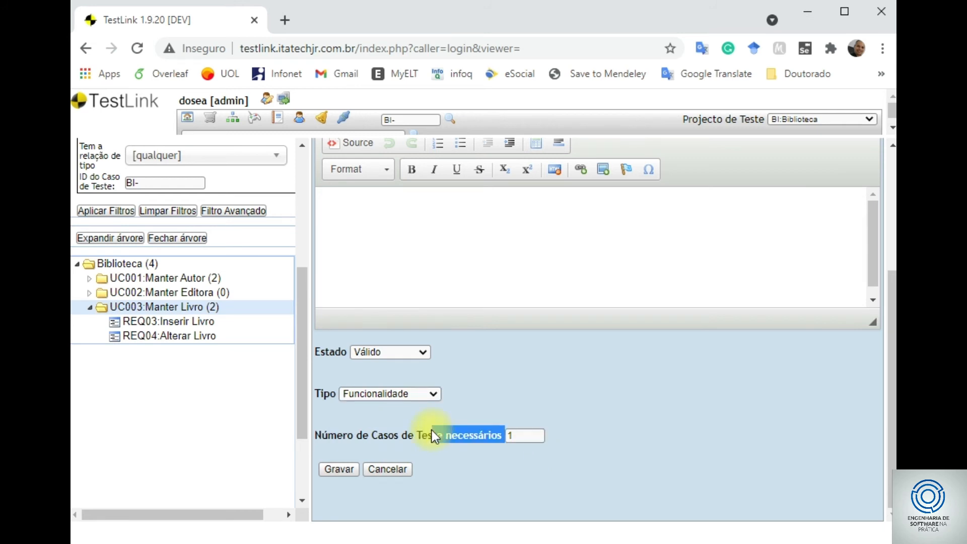
left_click(497, 436)
left_click(341, 468)
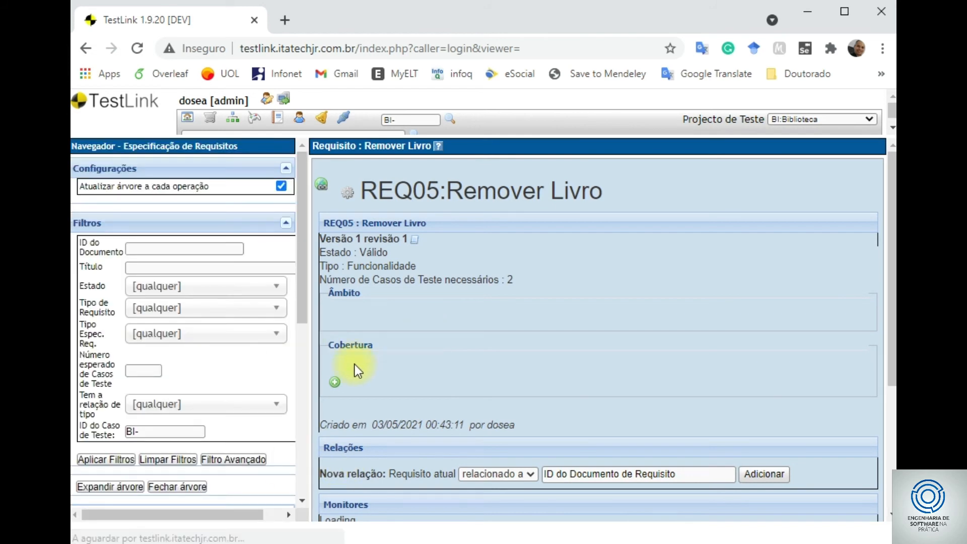
- Reopen UC003:Manter Livro, now holding three requirements, and show its operations panel
left_click_drag(301, 295, 292, 414)
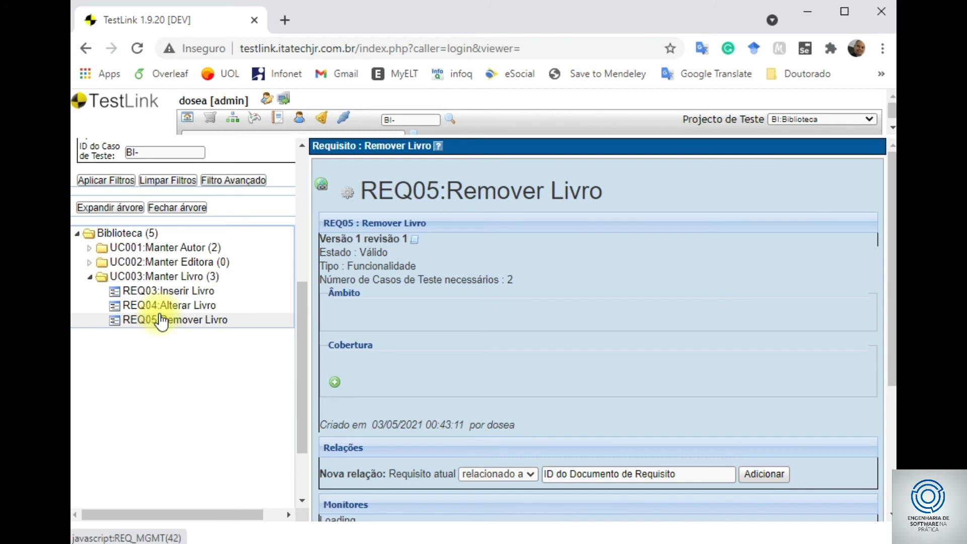
left_click(212, 276)
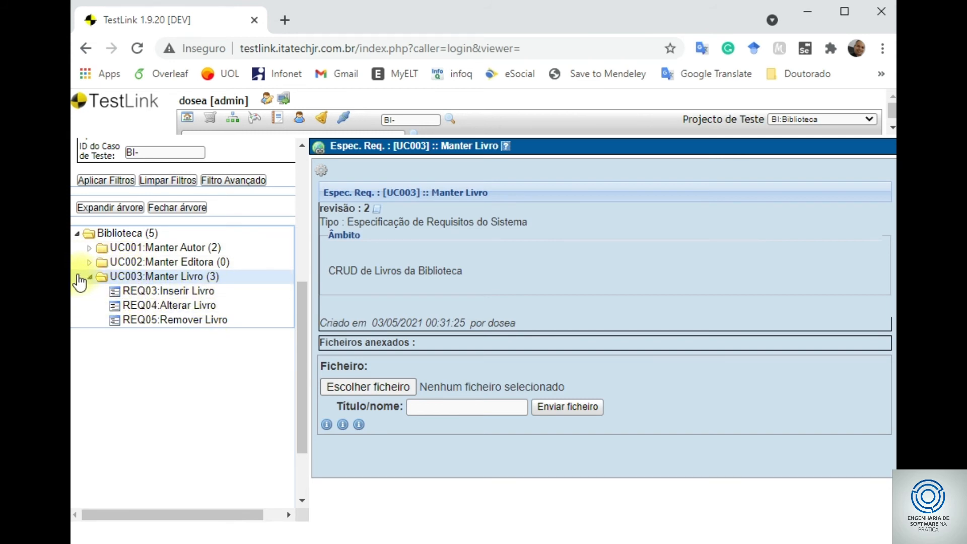
left_click(187, 279)
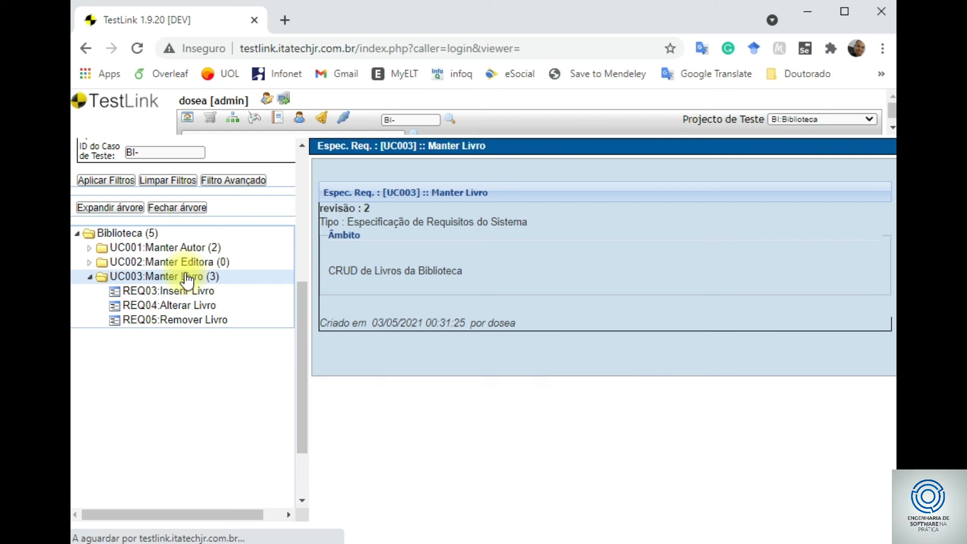
left_click(322, 172)
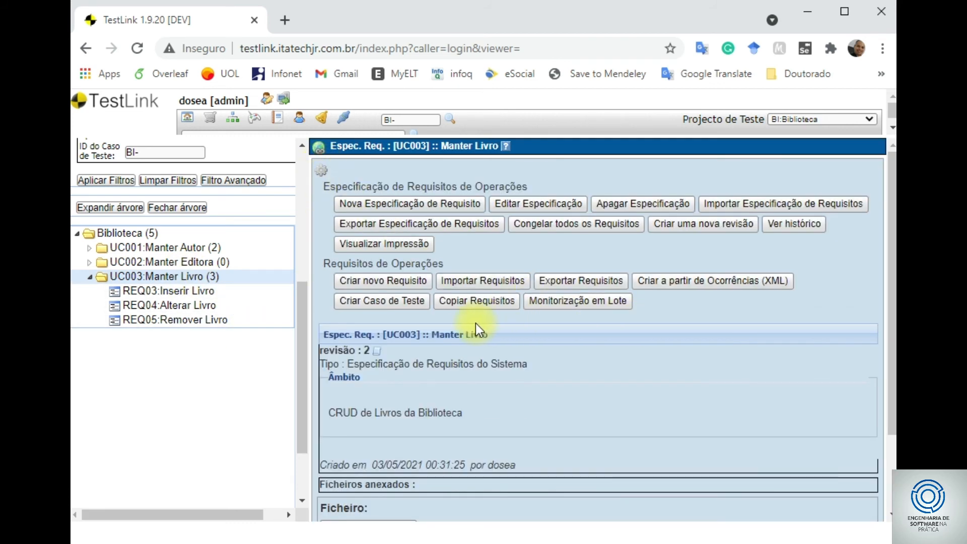
- Set the number of test cases to create to 2 for REQ03, REQ04 and REQ05
left_click(400, 302)
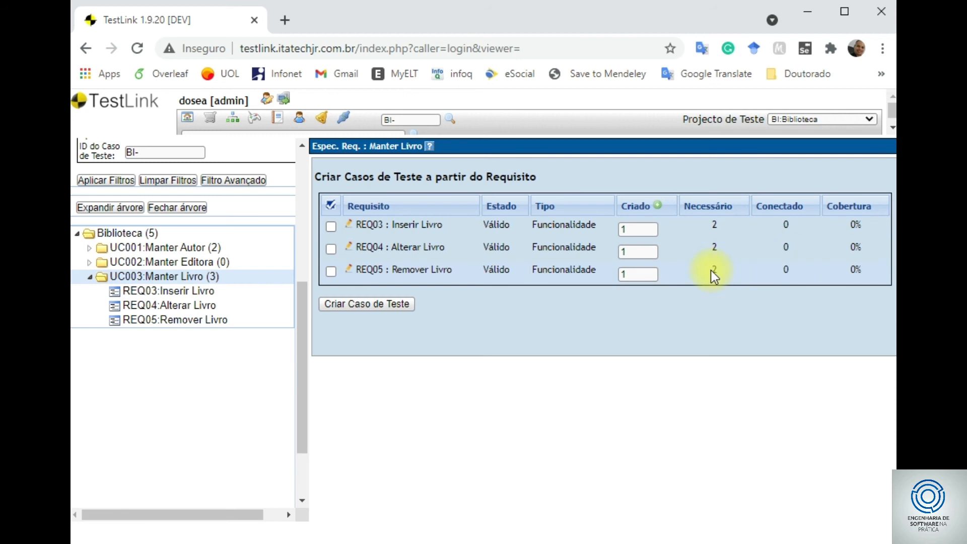
double_click(627, 230)
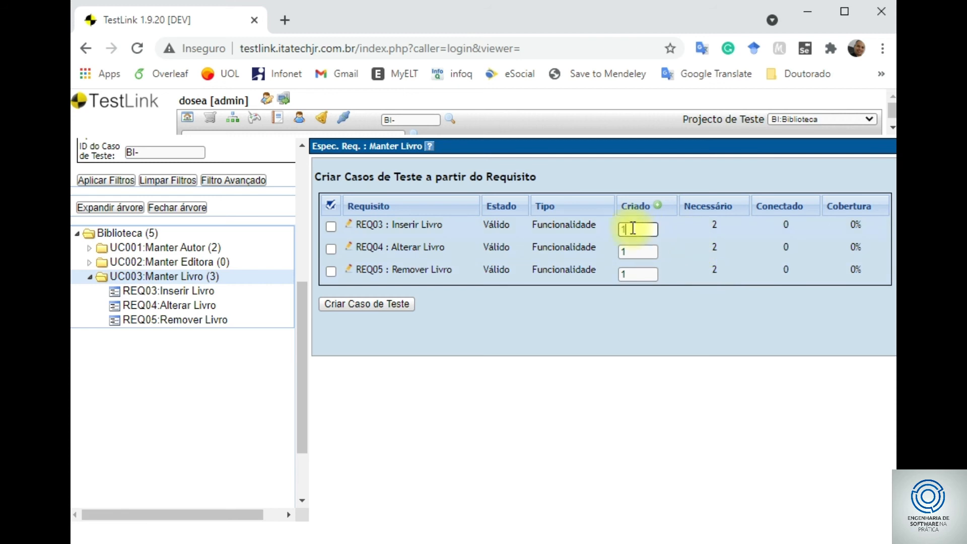
type("2")
double_click(626, 252)
type("2")
double_click(626, 274)
type("2")
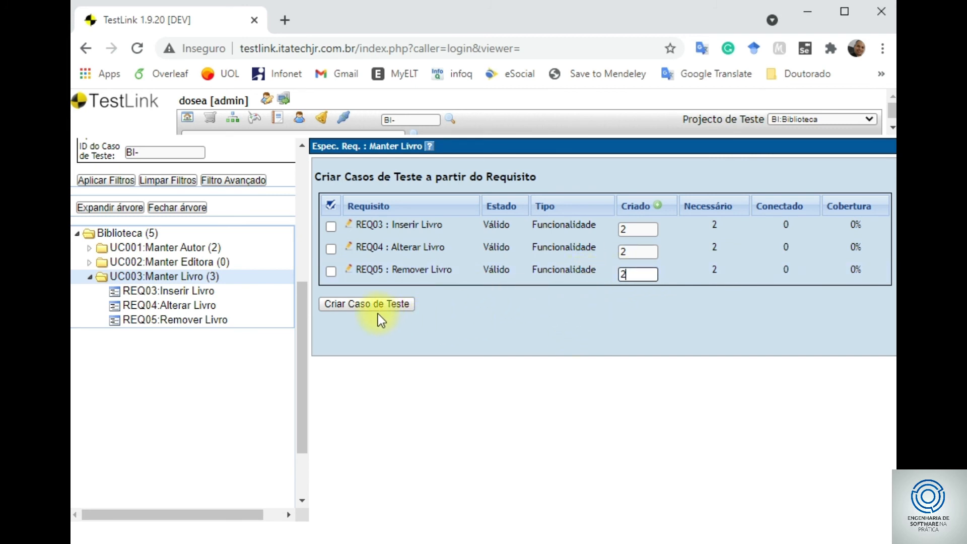
- Select all three requirements and generate their test cases
left_click(331, 205)
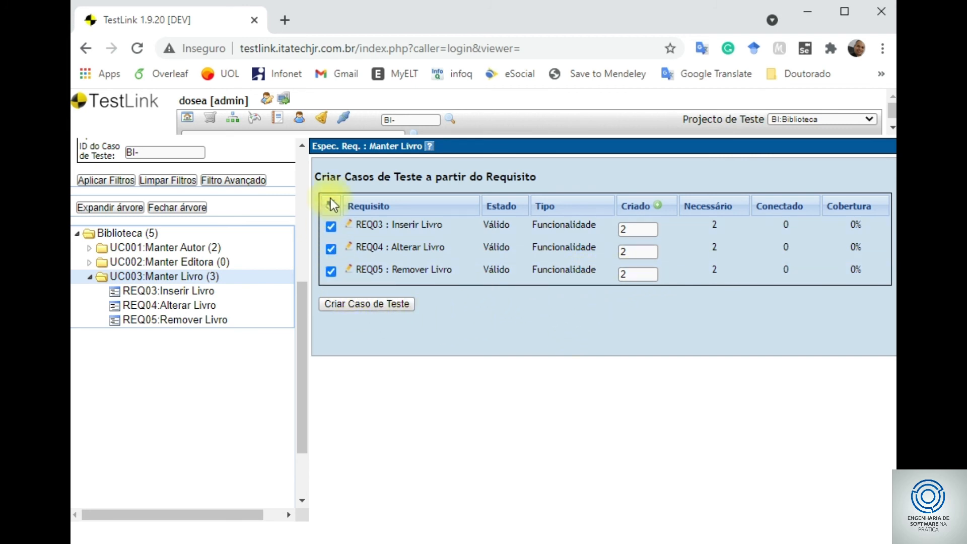
left_click(370, 305)
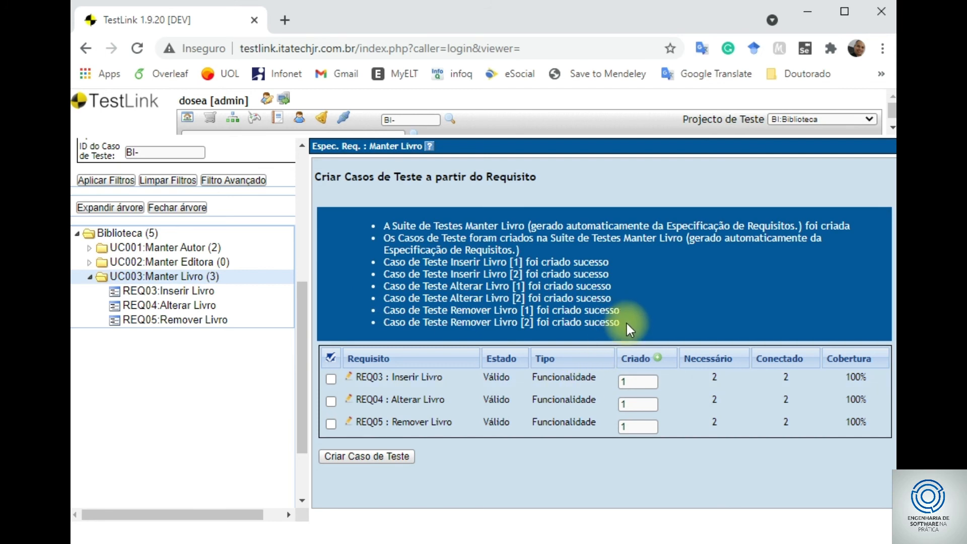
left_click_drag(624, 322, 317, 260)
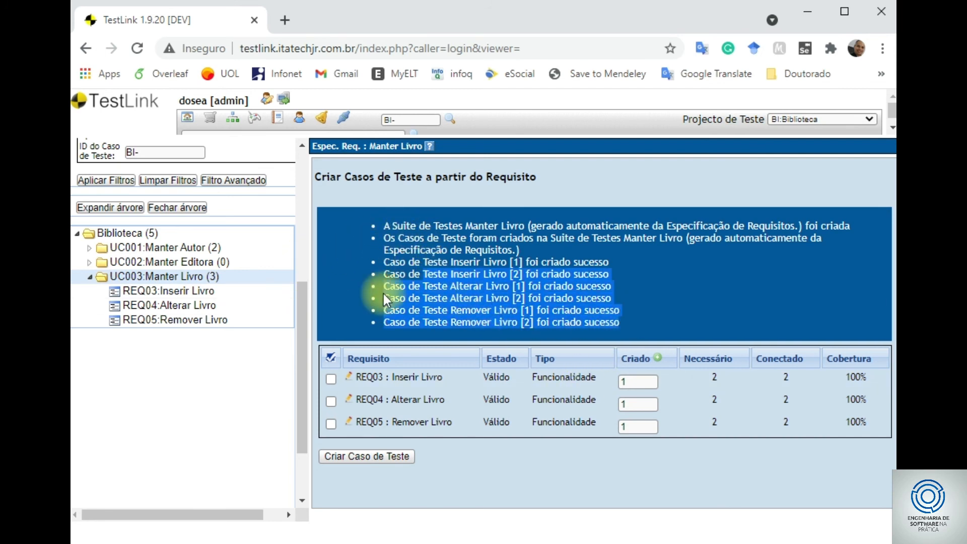